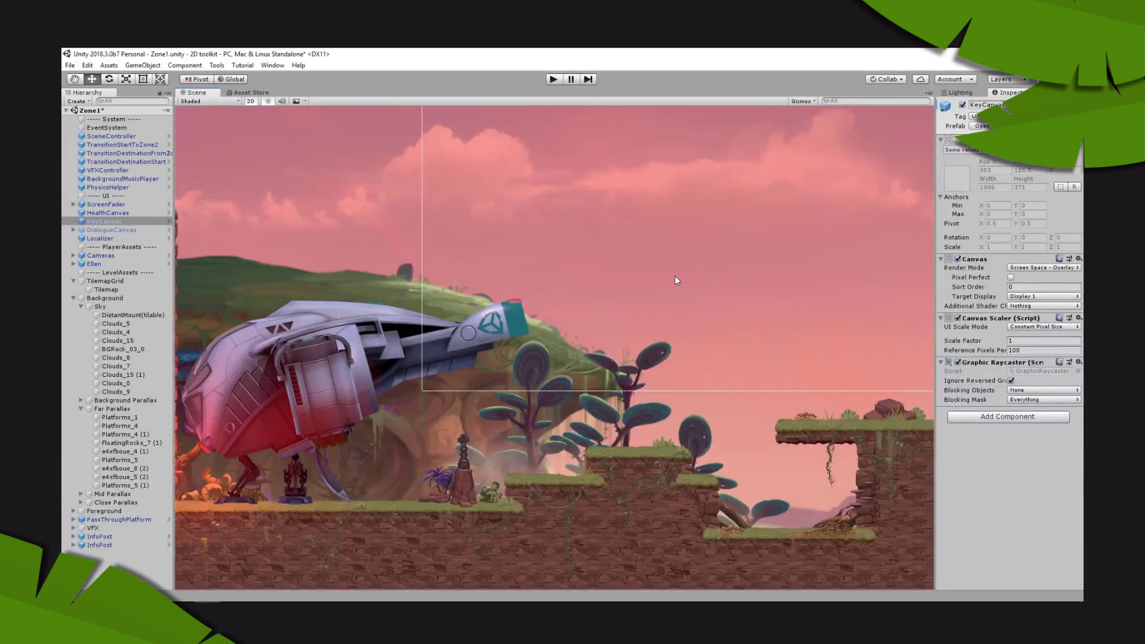
Open the MonKey Commander palette to search for the New Instances commands ('ni').
key(grave)
Scatter Monkey prefab instances across the sky with NIM2 New Instances Under Mouse 2D.
text(ni)
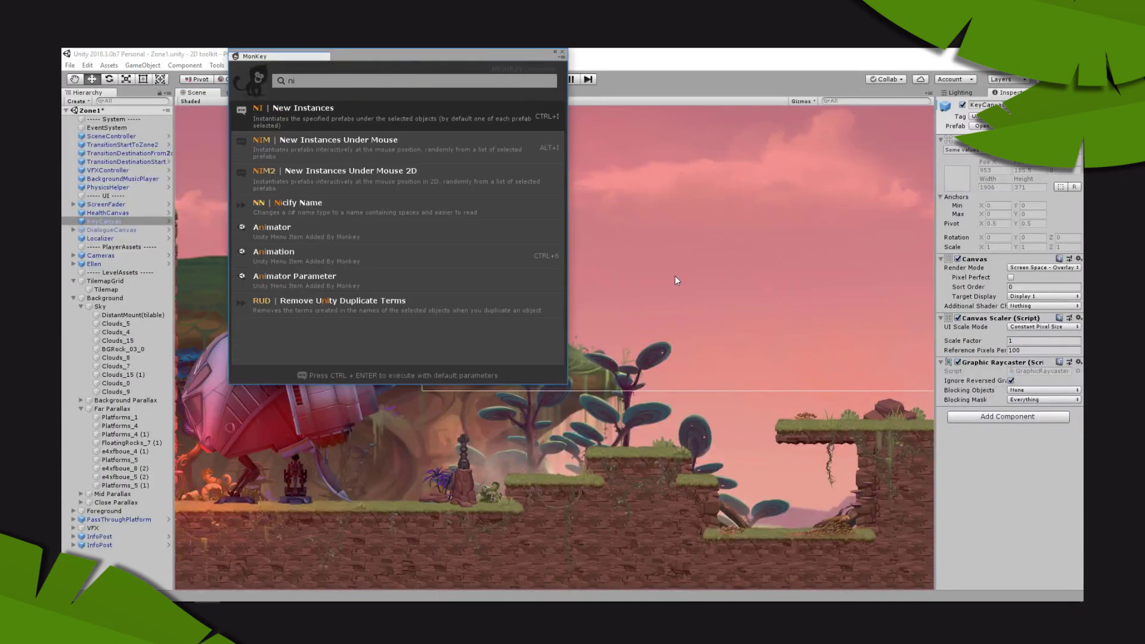
text(m)
key(Down)
key(Return)
text(m)
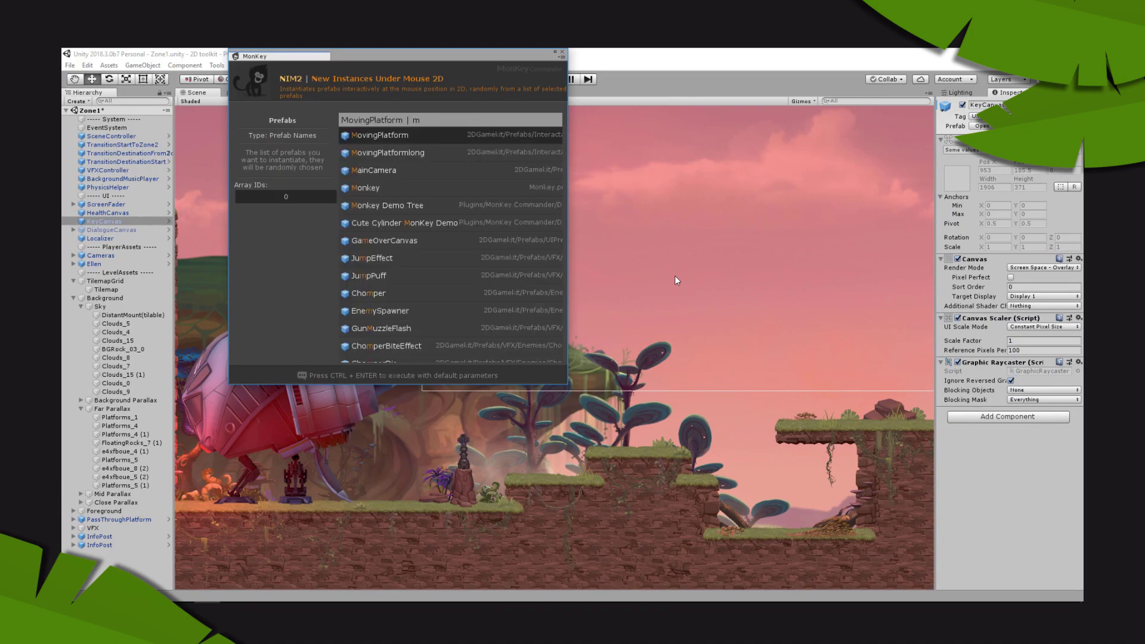
text(onkey | monk)
key(Return)
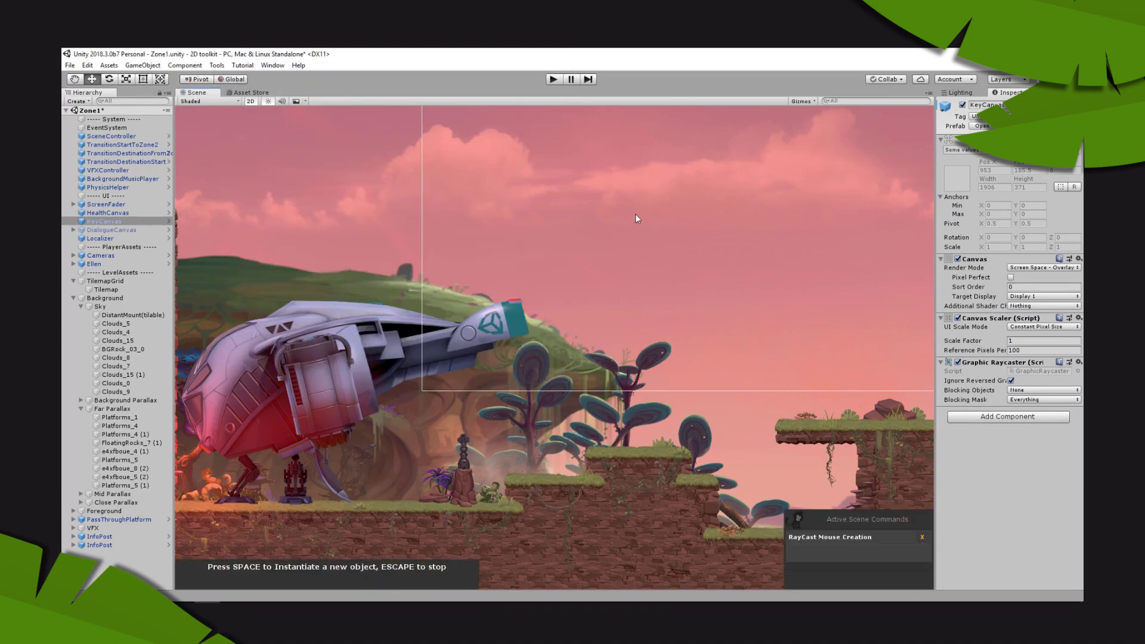
key(space)
key(space)
key(space)
key(space)
key(space)
key(space)
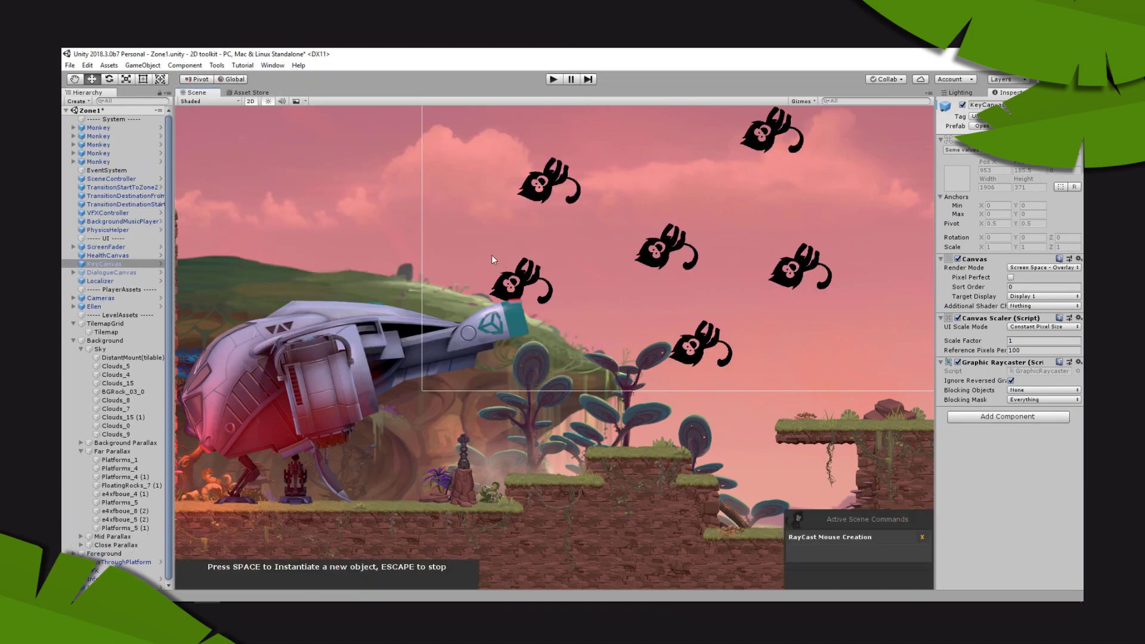
key(space)
key(space)
key(space)
key(space)
key(space)
key(space)
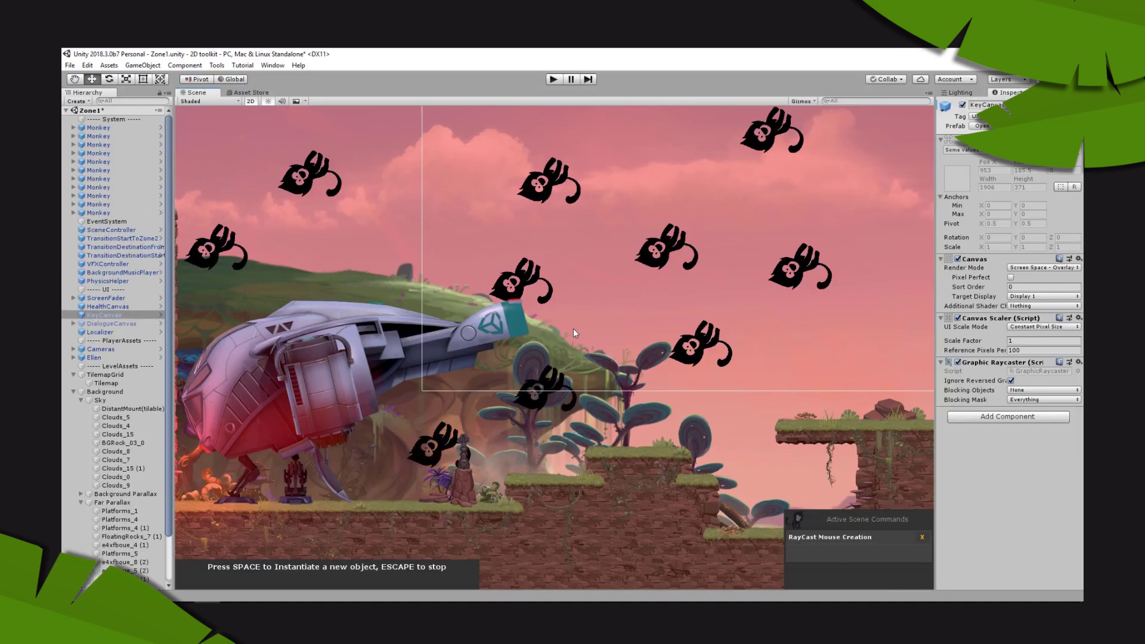
key(Escape)
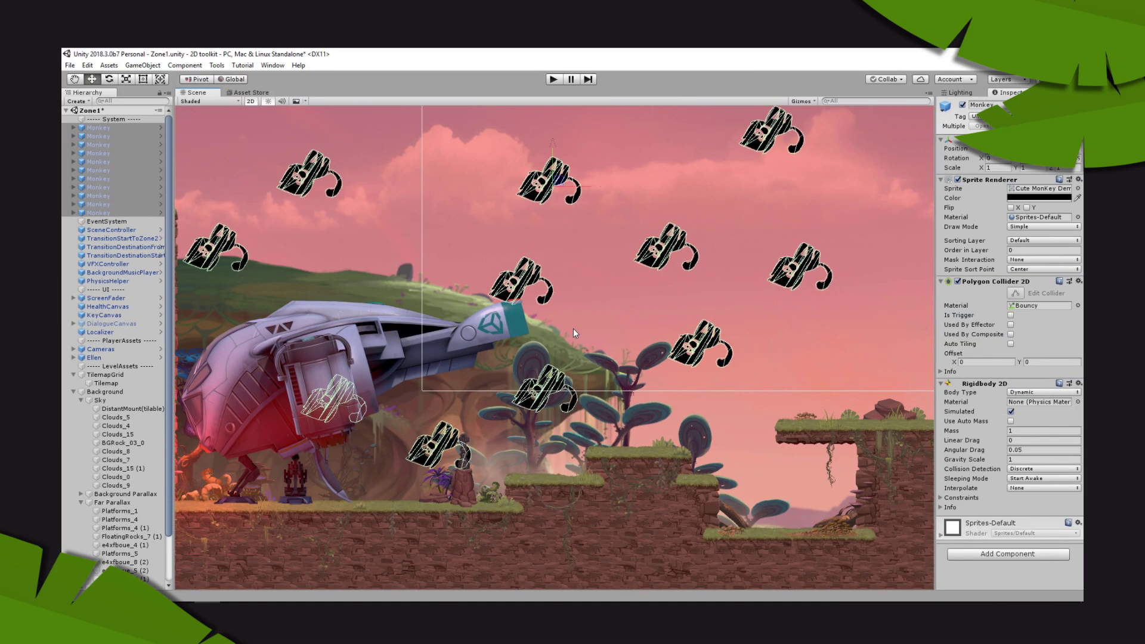
key(ctrl+z)
Run EP2 Editor Physics 2D so the monkeys fall and settle.
key(grave)
text(ep)
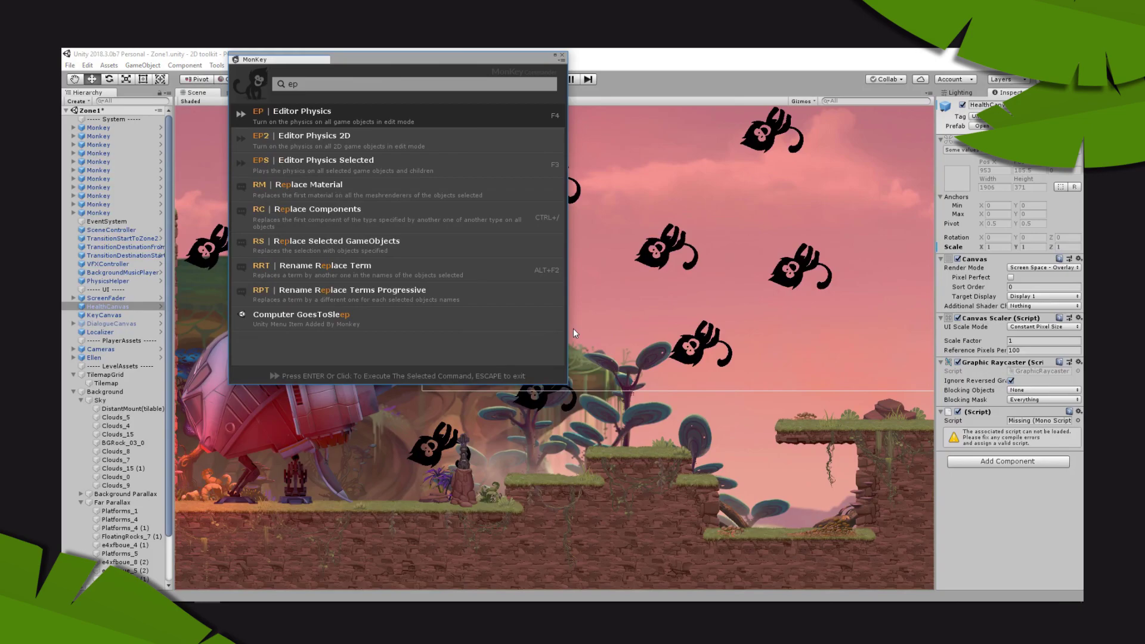
text(2)
key(Return)
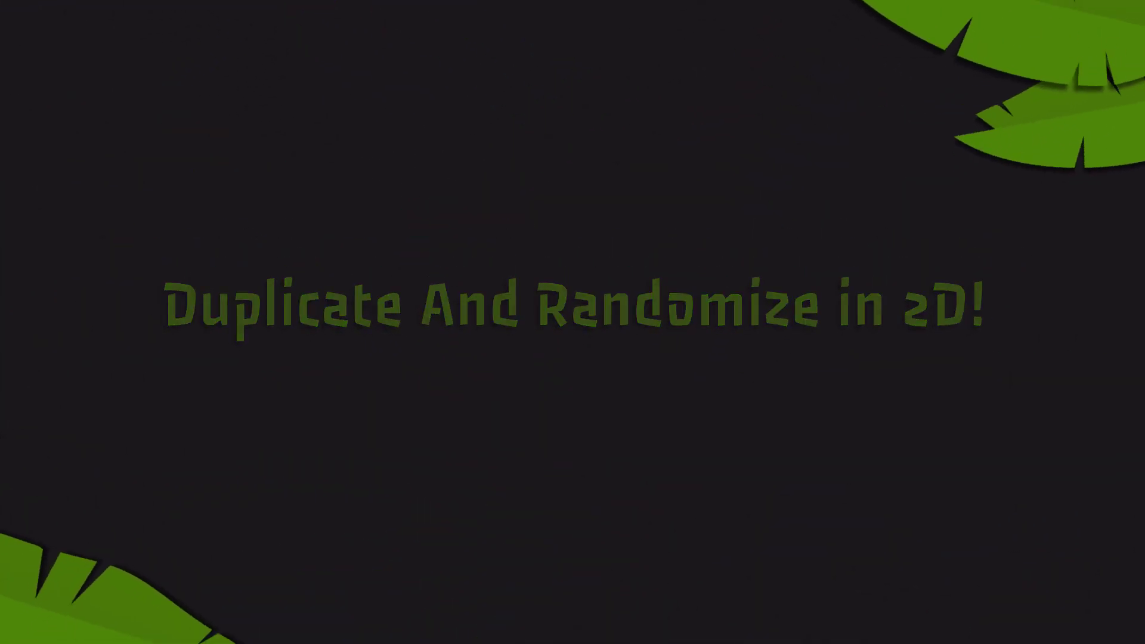
Duplicate the Cute MonKey Demo sprite into five copies.
key(grave)
text(dup)
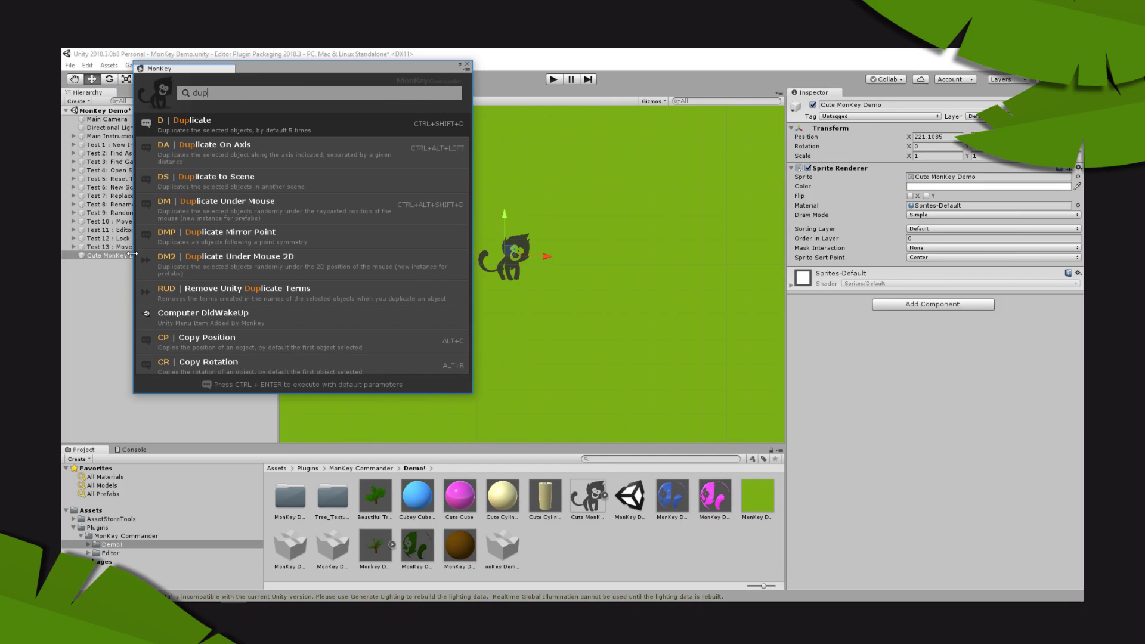
key(Return)
key(Return)
key(grave)
text(rar)
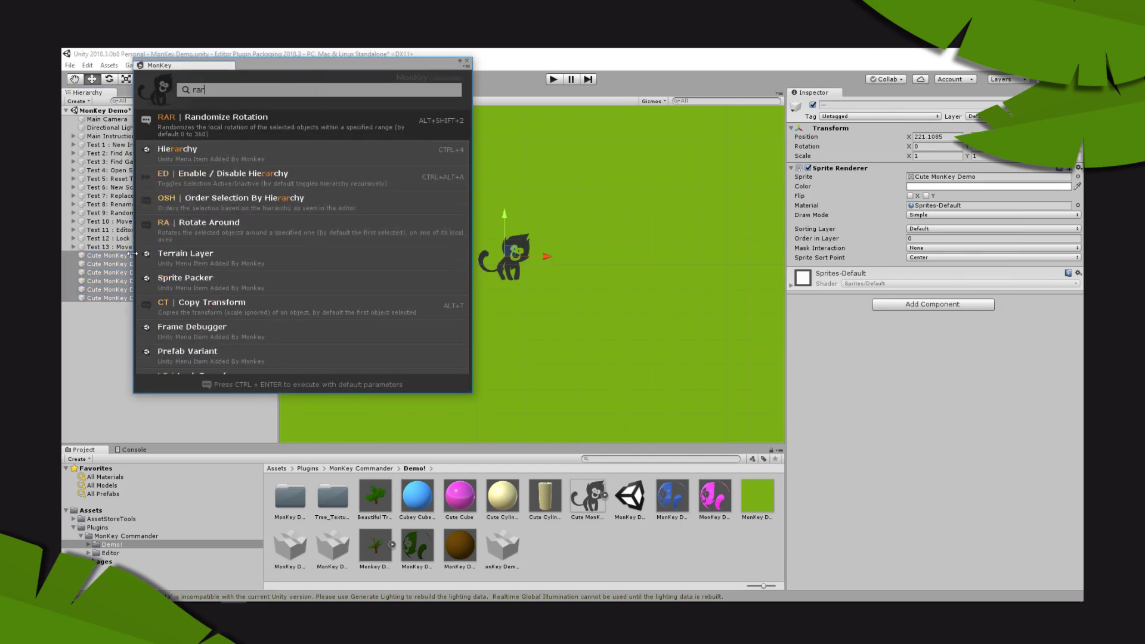
text(p)
Scatter all six monkeys to random positions with RAP Randomize Position.
key(Return)
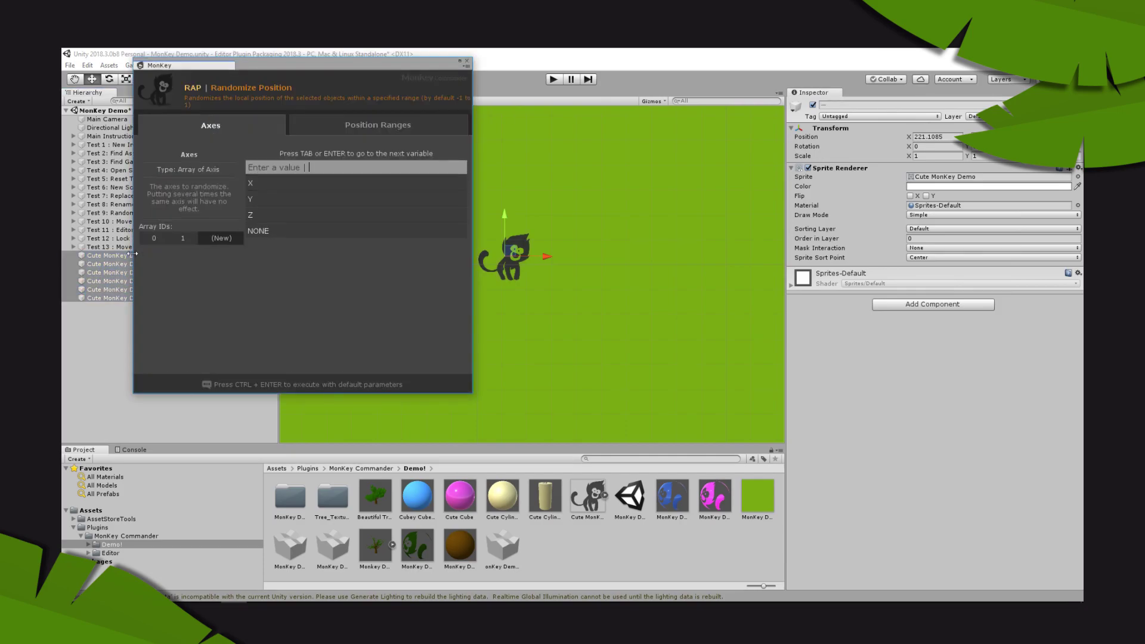
key(Tab)
text(-)
key(Return)
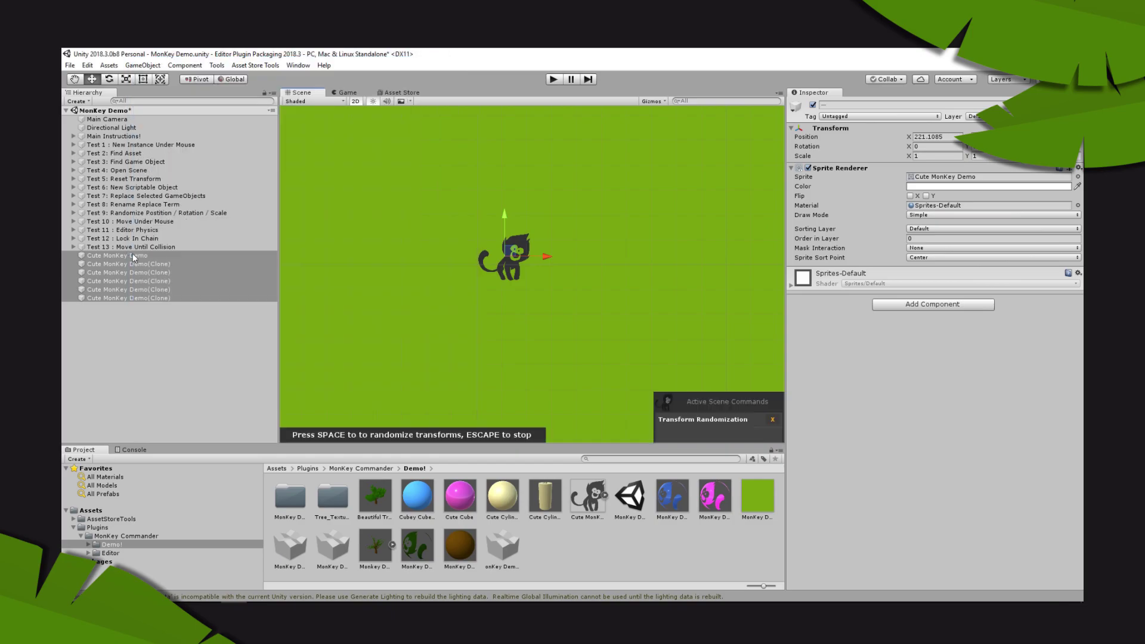
key(space)
key(space)
key(space)
key(space)
key(space)
key(space)
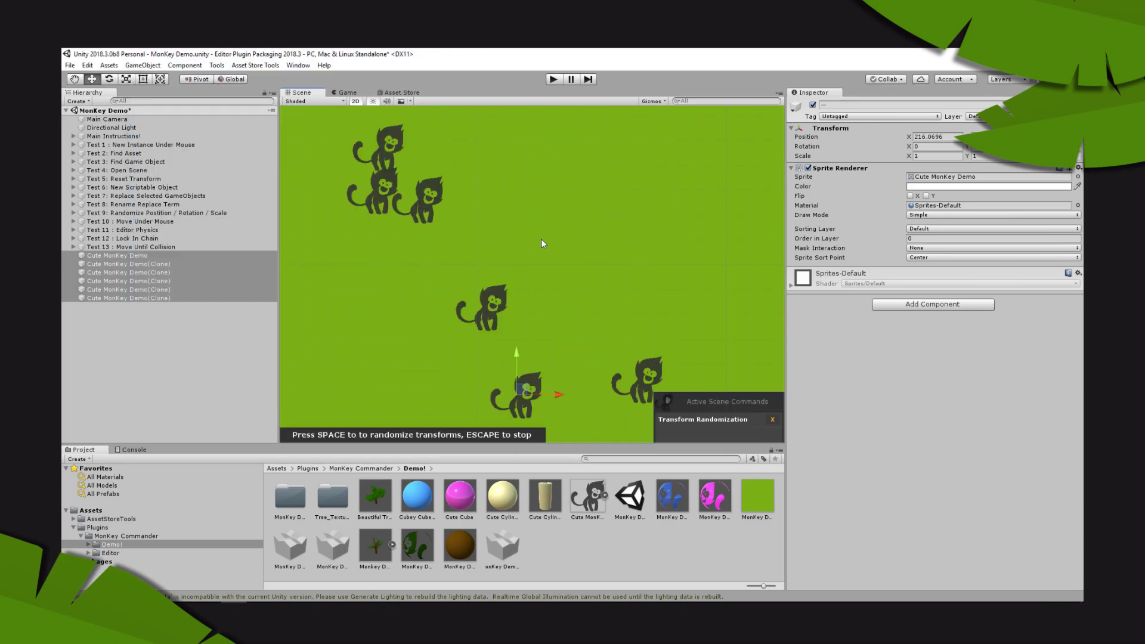
key(Escape)
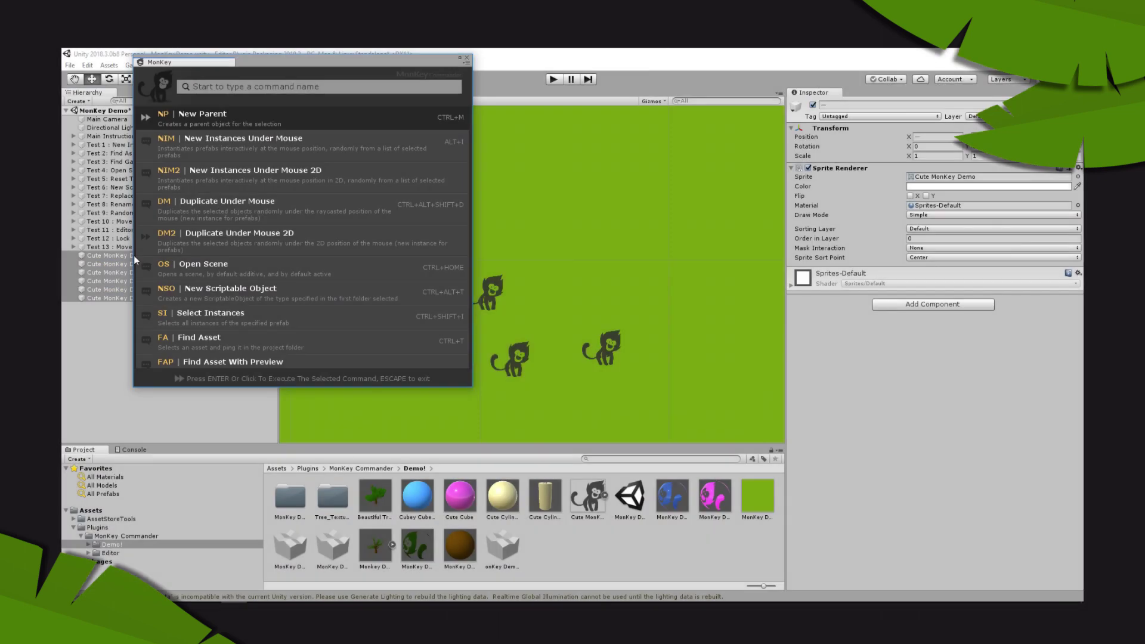
Flip the six monkeys upside down with Flip Rotation on the default axis.
text(flip)
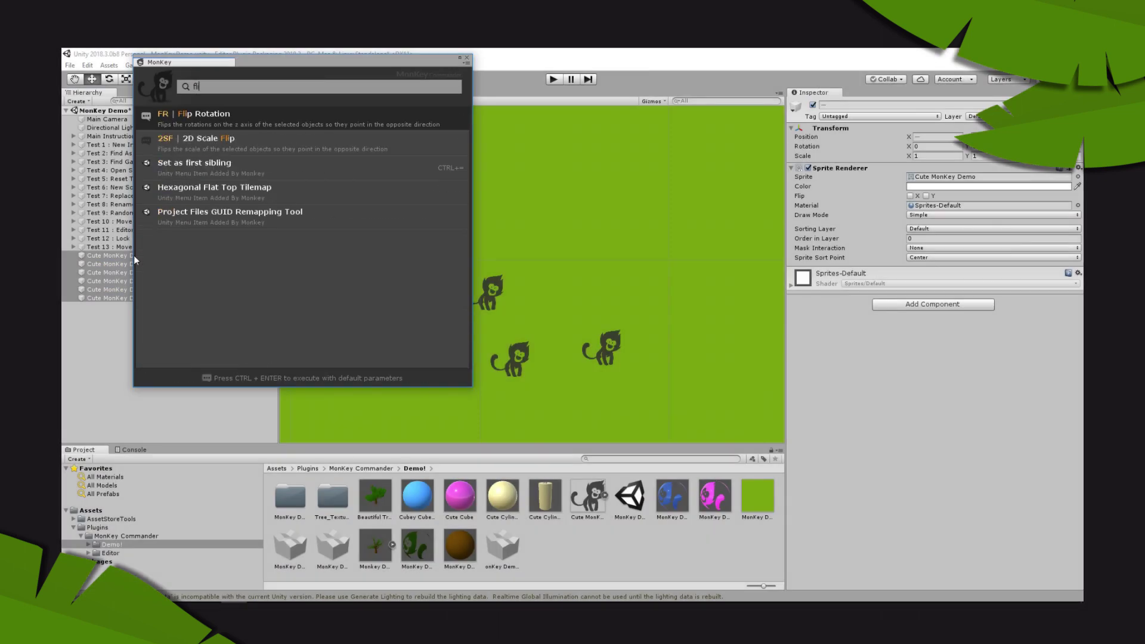
key(Return)
key(Return)
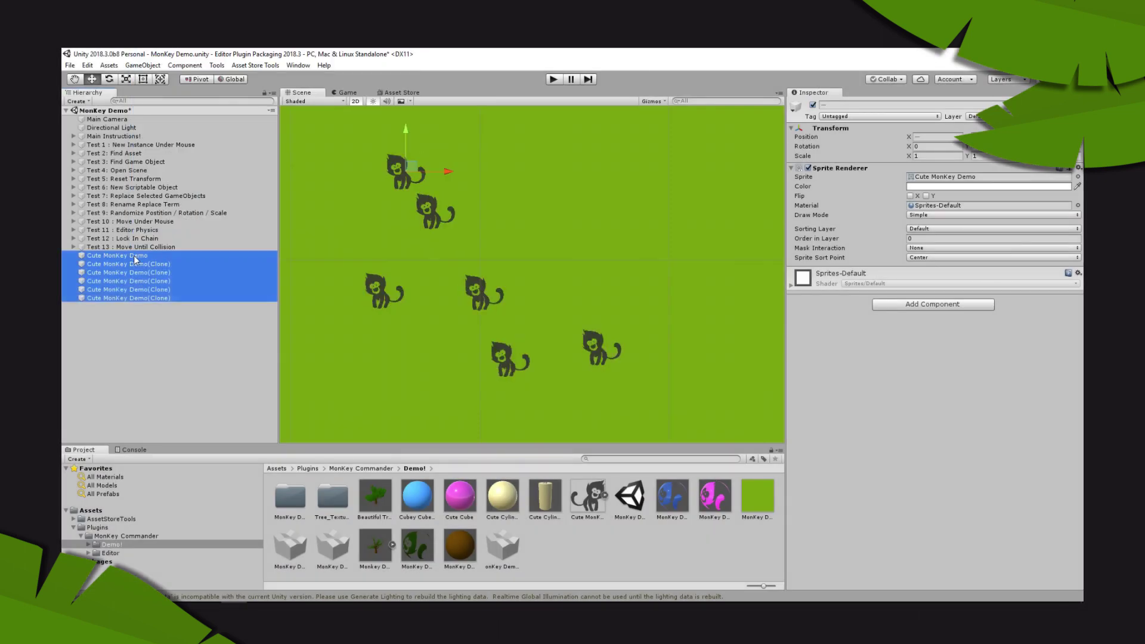
key(ctrl+t)
text(flip)
Mirror the monkeys horizontally with 2D Scale Flip, then turn them back upright.
key(Return)
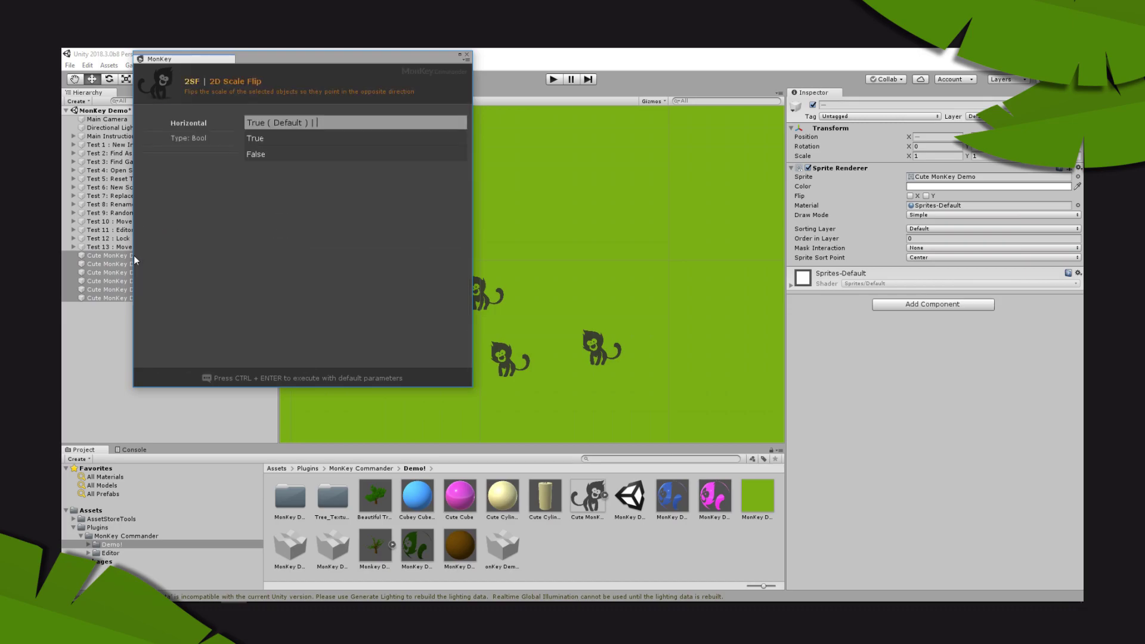
key(Return)
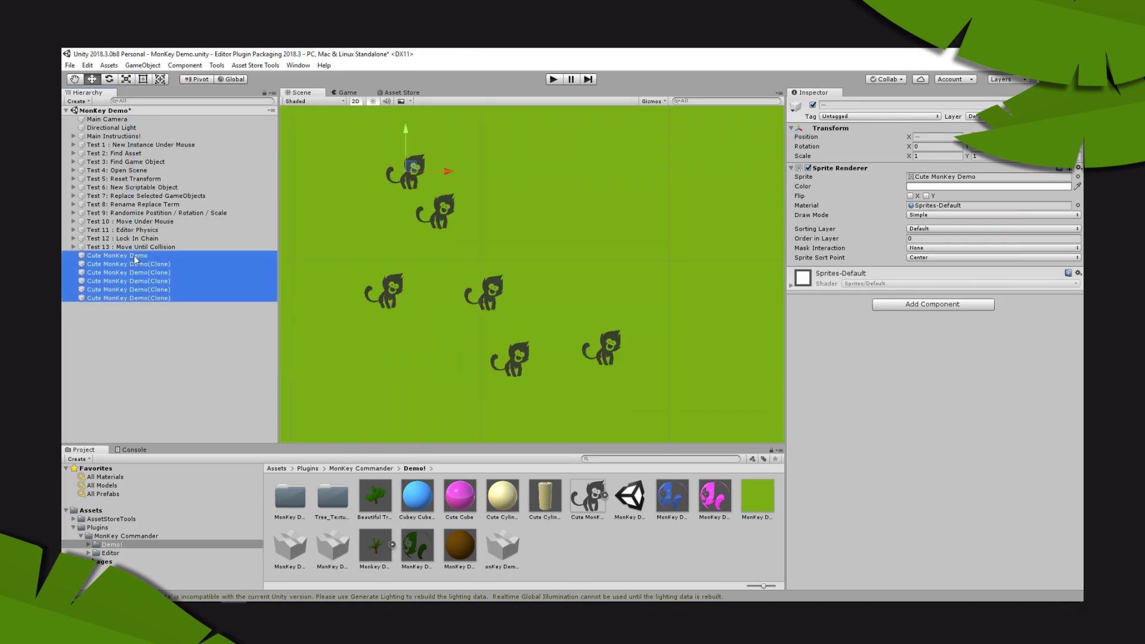
key(grave)
text(flip)
key(Return)
key(Return)
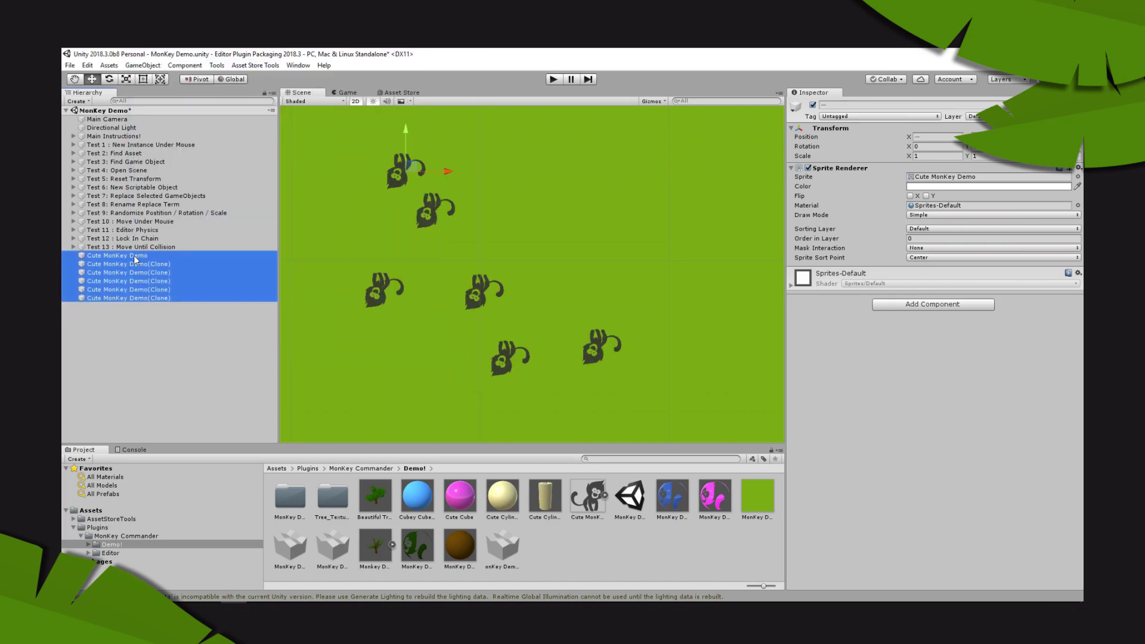
key(ctrl+z)
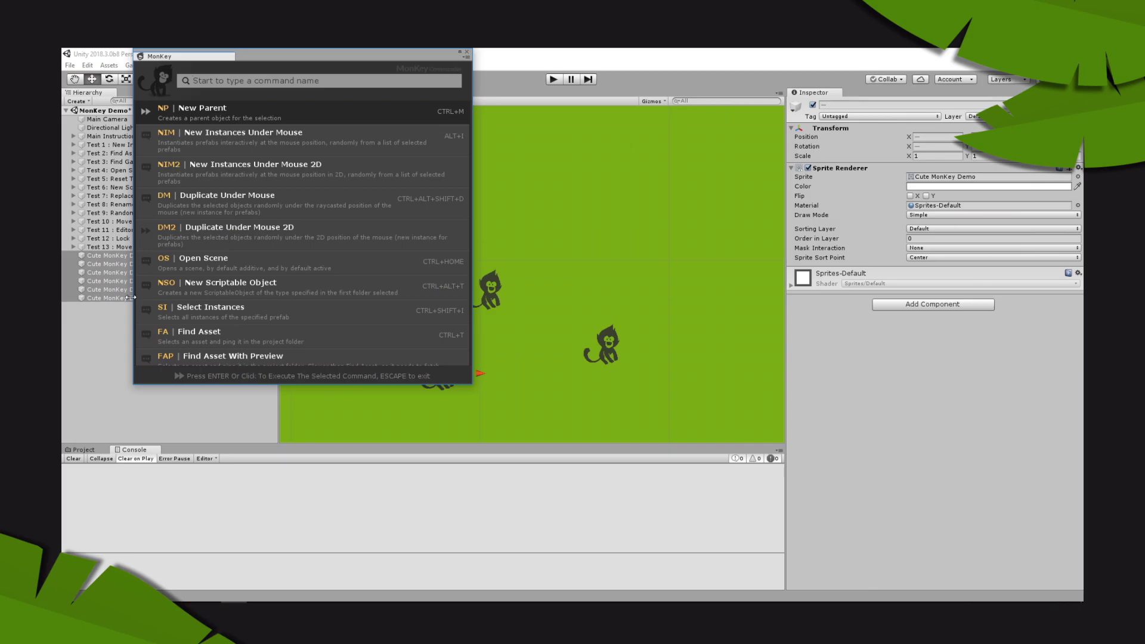
Make the monkeys face the first selected monkey as it is dragged left, using Look At Interactive 2D.
text(look at)
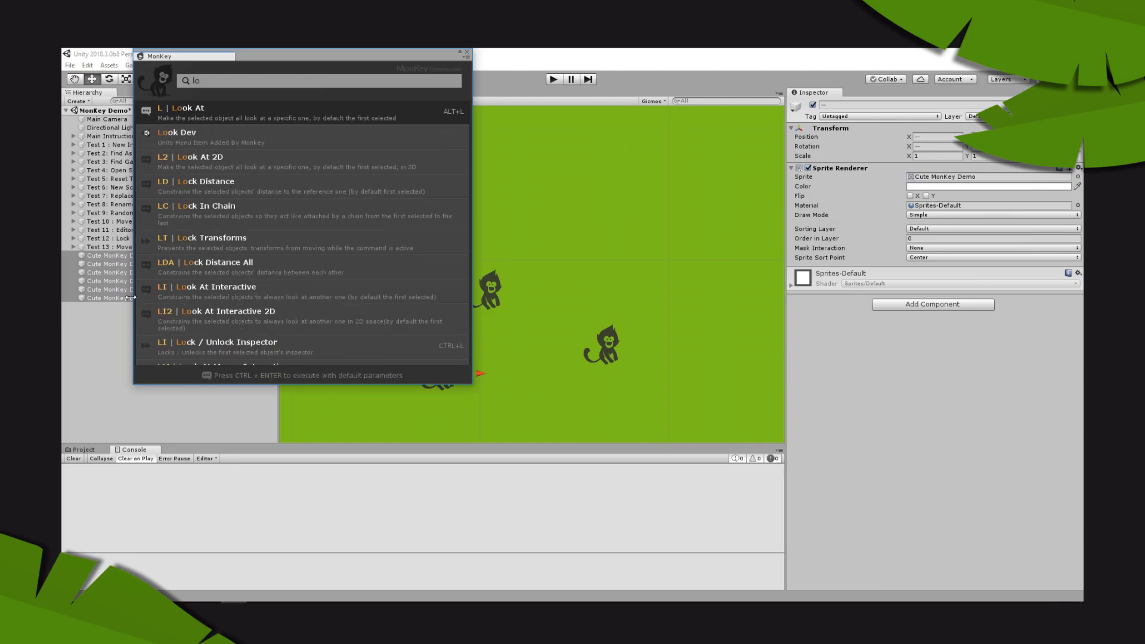
click(275, 190)
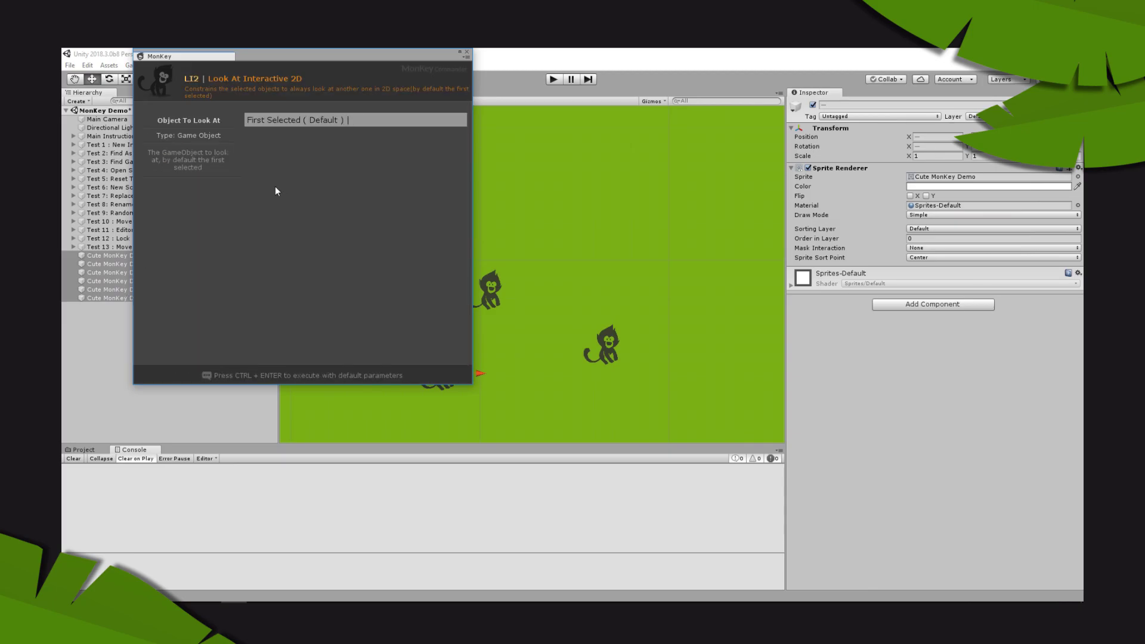
key(Return)
mouse_move(454, 366)
mouse_down()
mouse_move(323, 366)
mouse_move(538, 360)
mouse_move(381, 412)
mouse_up()
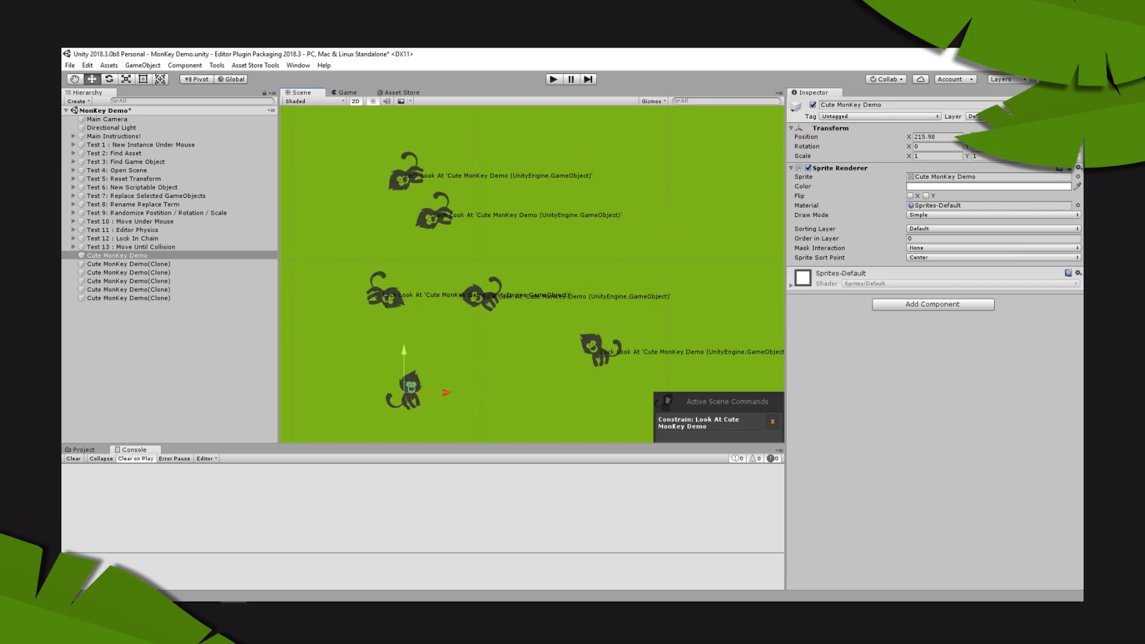
key(Return)
Start Look At Mouse 2D Interactive on the monkeys.
key(grave)
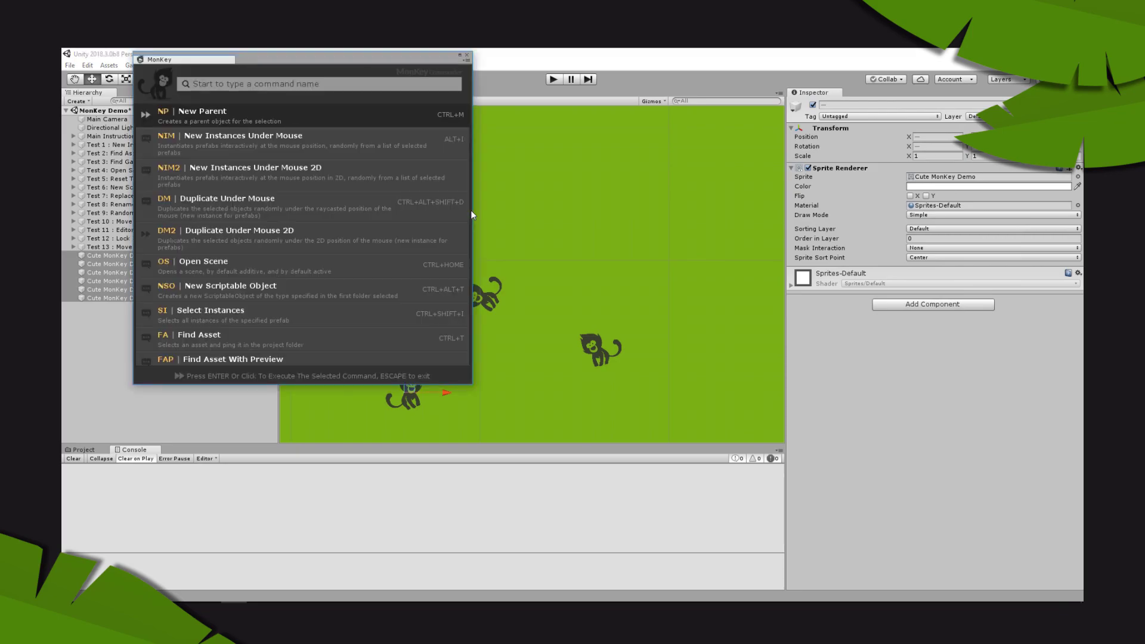
text(look at mouse)
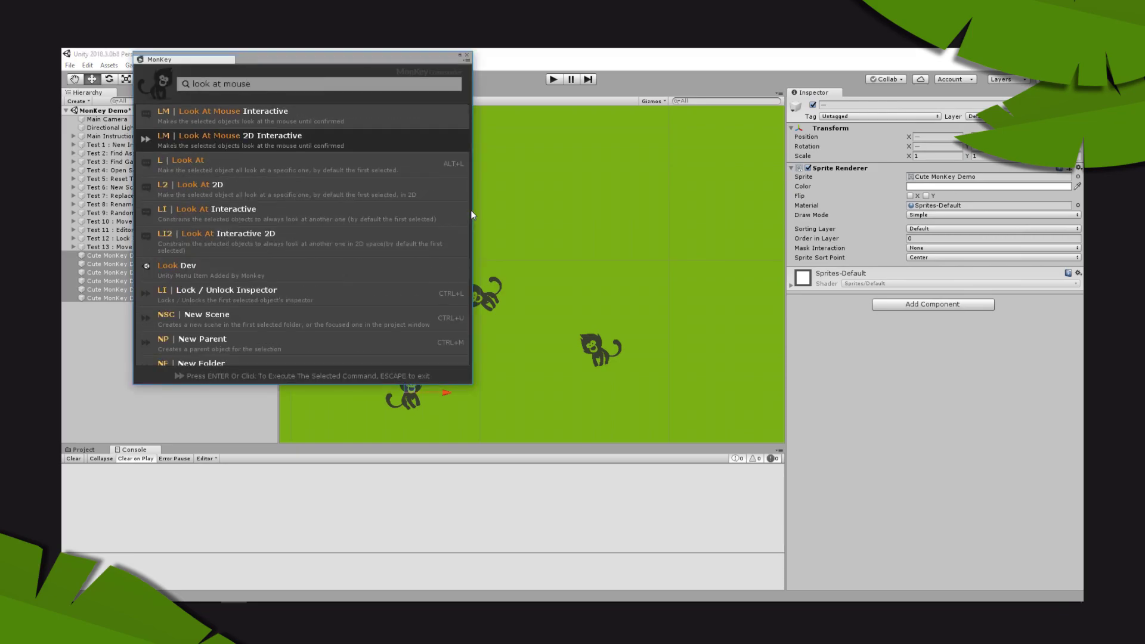
key(Return)
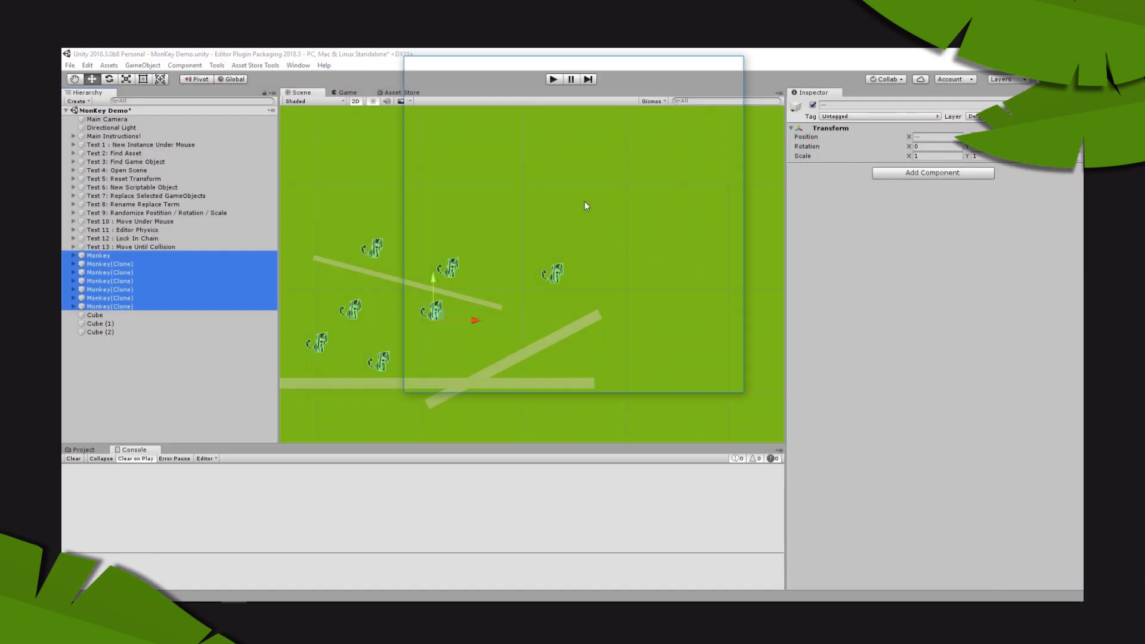
Drop the monkeys onto the planks with Move Until Collision Interactive 2D using default axes.
key(ctrl+grave)
text(move until collision)
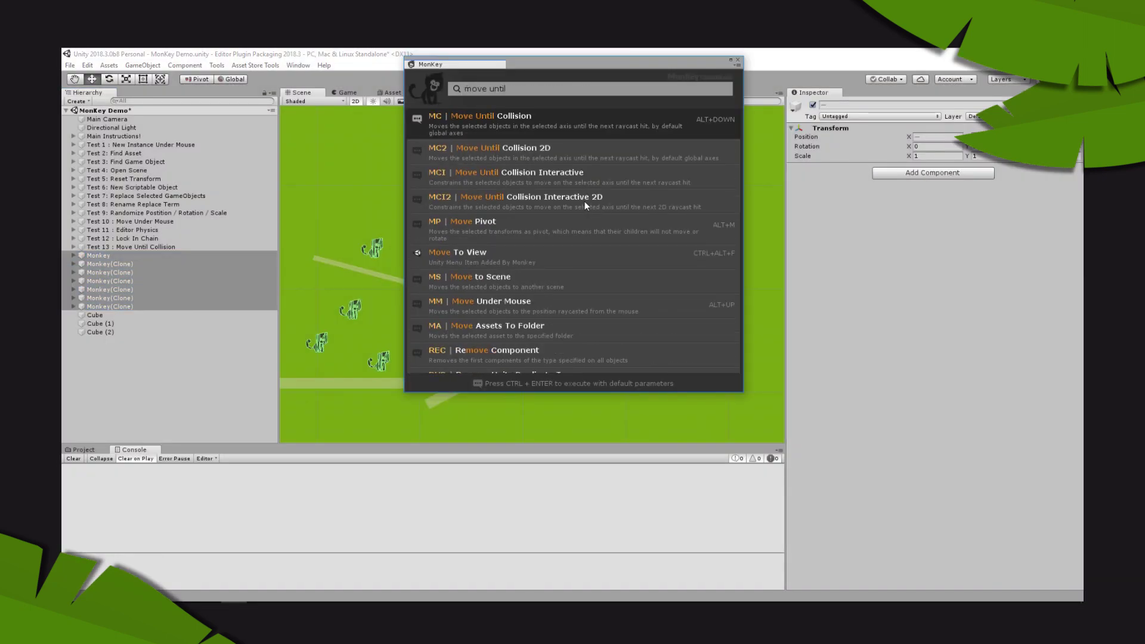
key(Down)
key(Down)
key(Down)
key(Return)
key(Return)
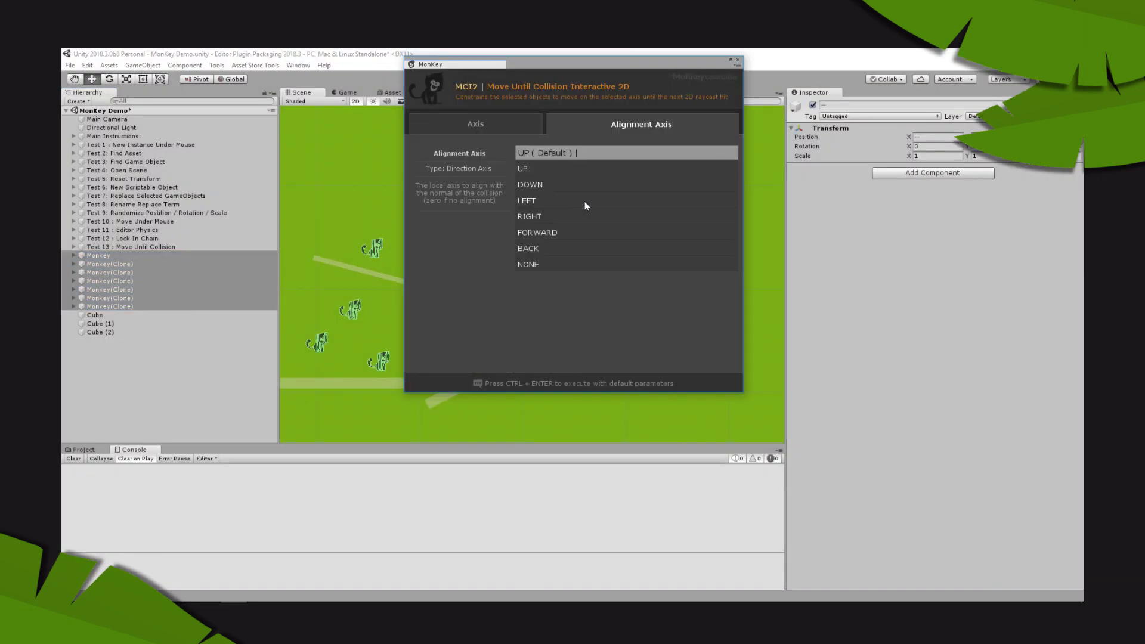
key(Return)
Raise Cube (2), shift Cube (1) up-right, and tilt the bottom Cube plank.
click(402, 279)
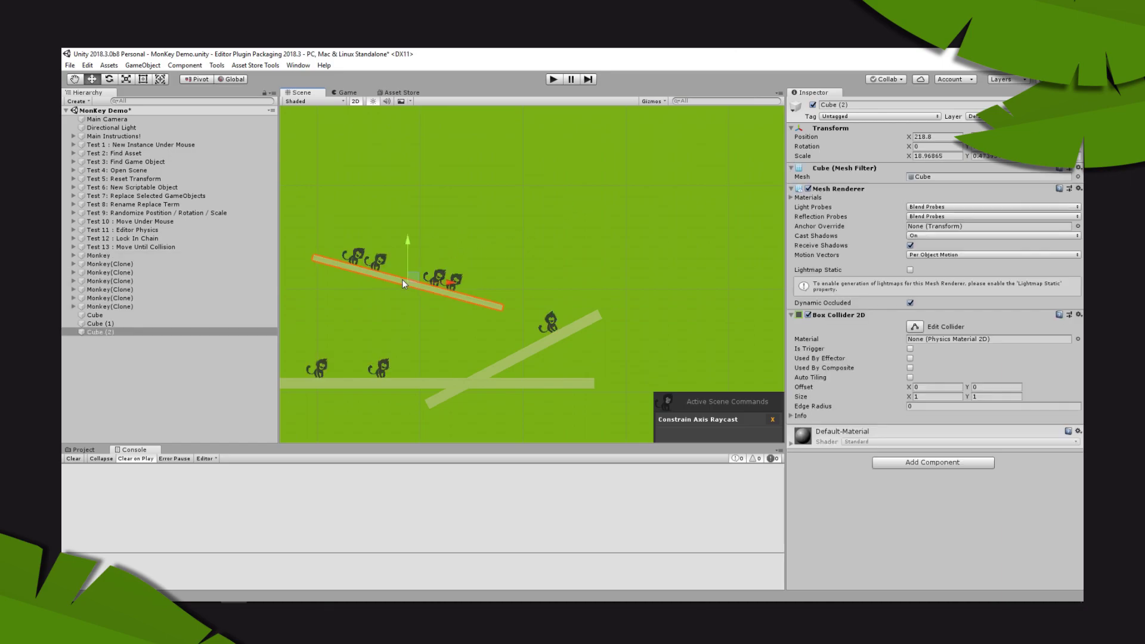
drag(409, 237, 402, 221)
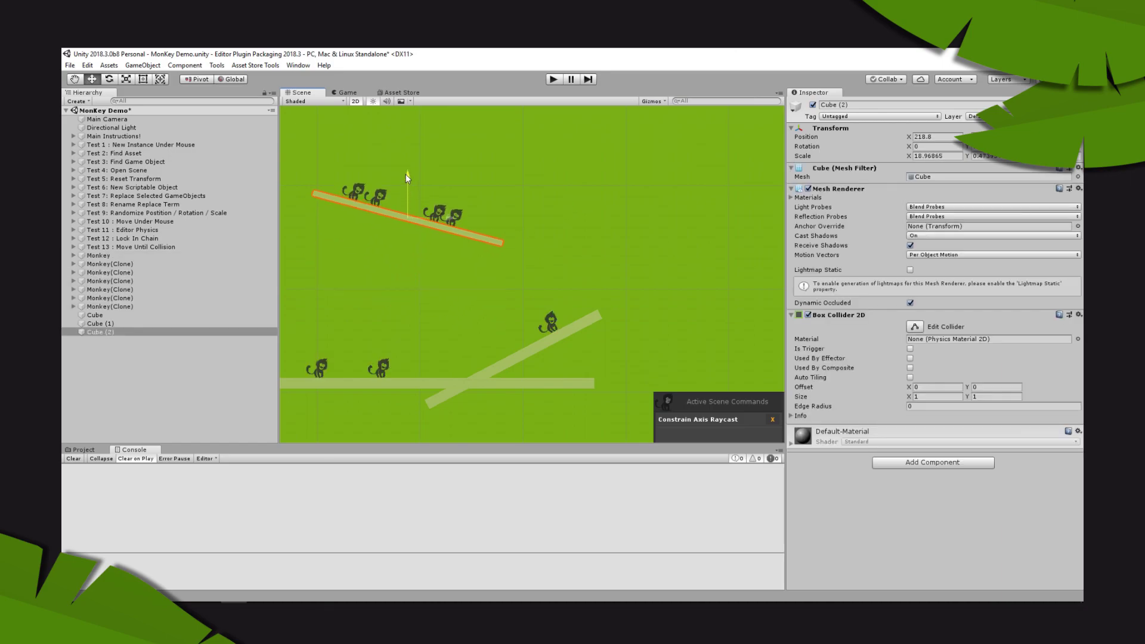
click(509, 356)
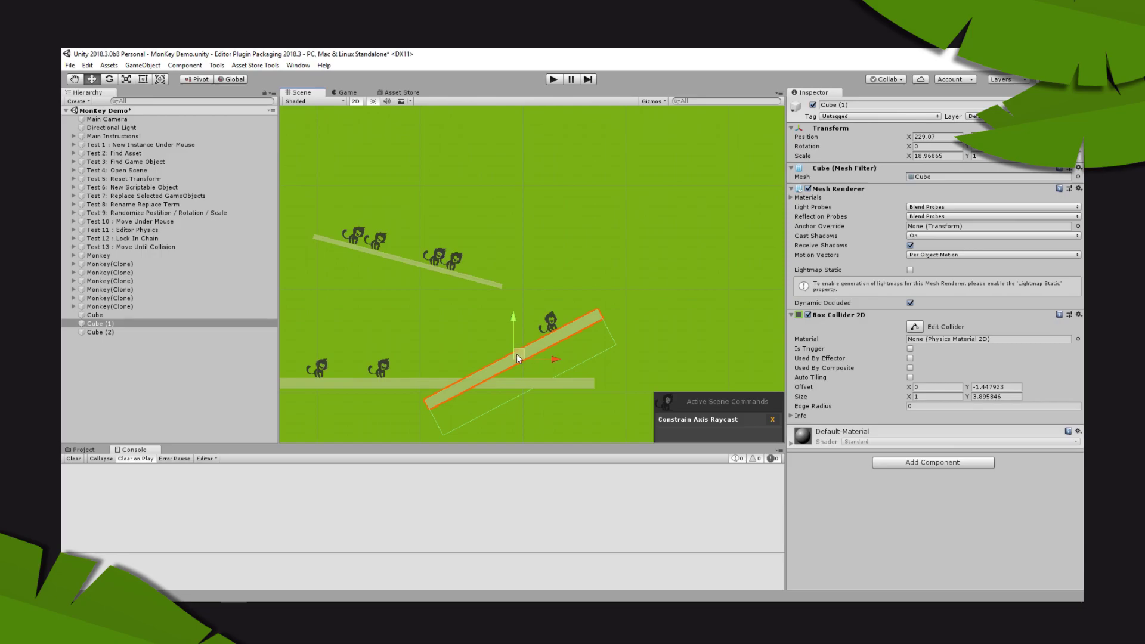
mouse_move(510, 358)
mouse_down()
mouse_move(572, 311)
mouse_move(538, 352)
mouse_up()
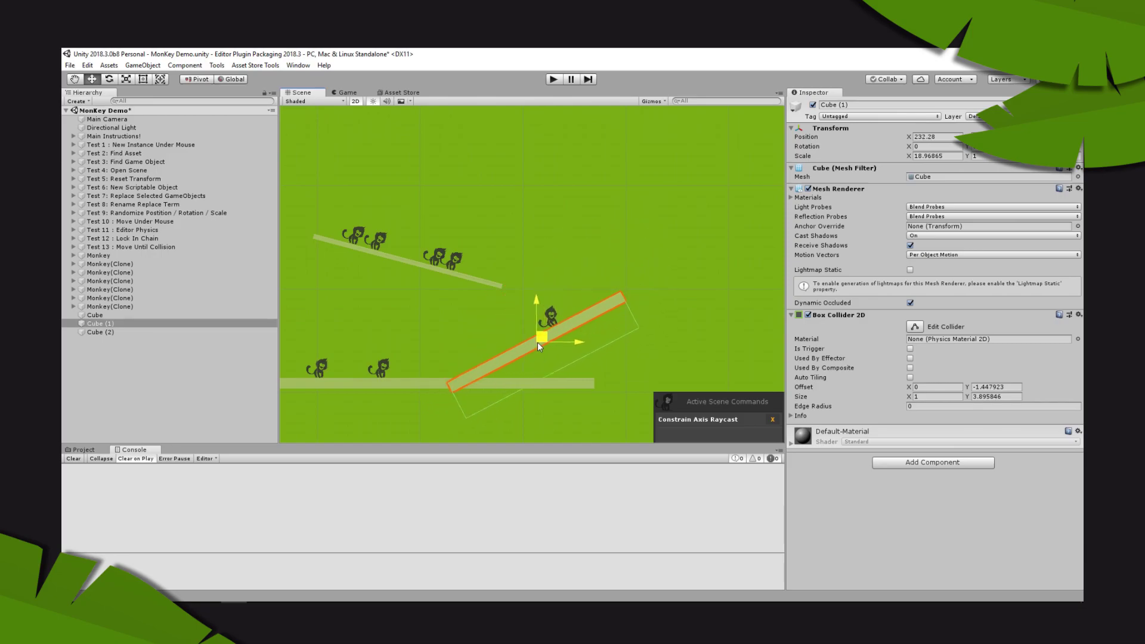
click(392, 385)
key(e)
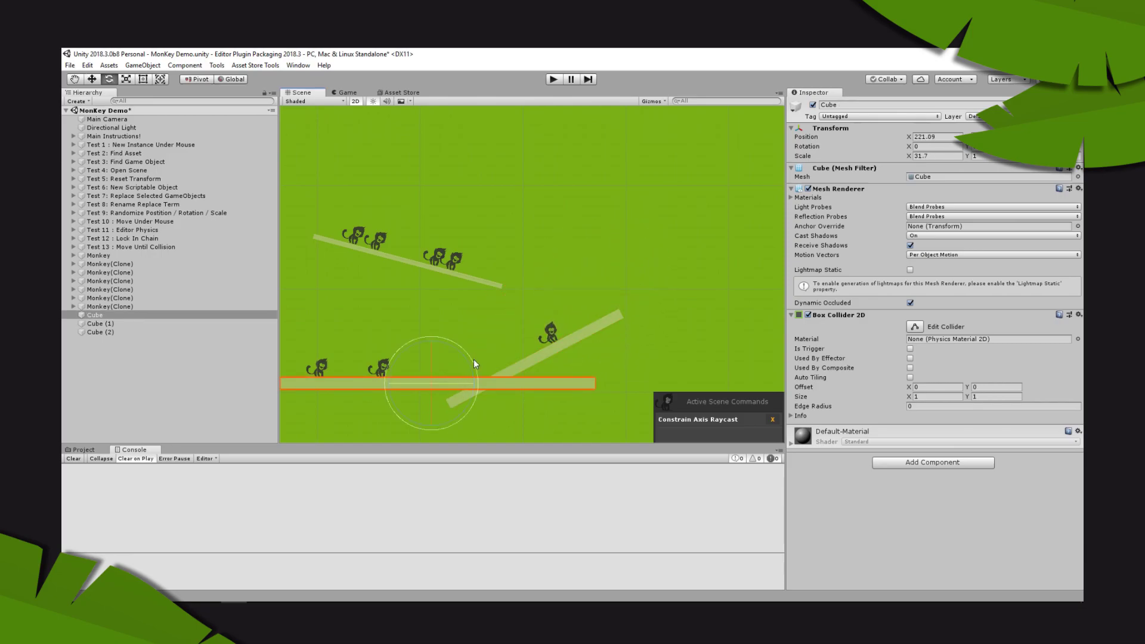
mouse_move(471, 365)
mouse_down()
mouse_move(472, 387)
mouse_move(461, 373)
mouse_up()
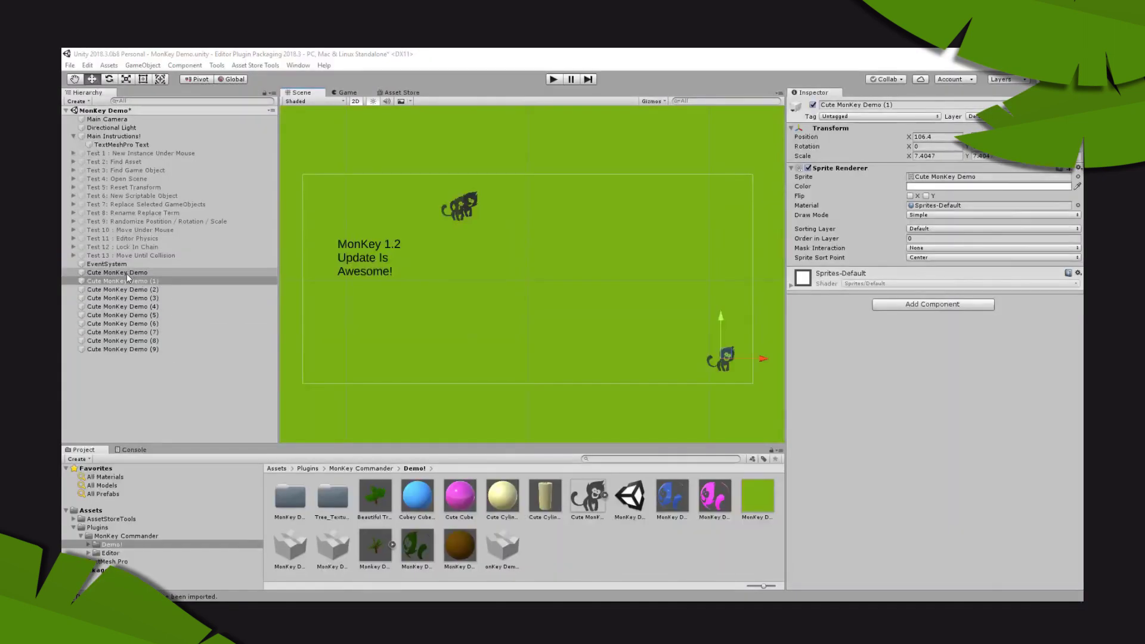
Spread the ten Cute MonKey Demo objects evenly with SA Spread And Align Between defaults.
shift+click(132, 350)
key(grave)
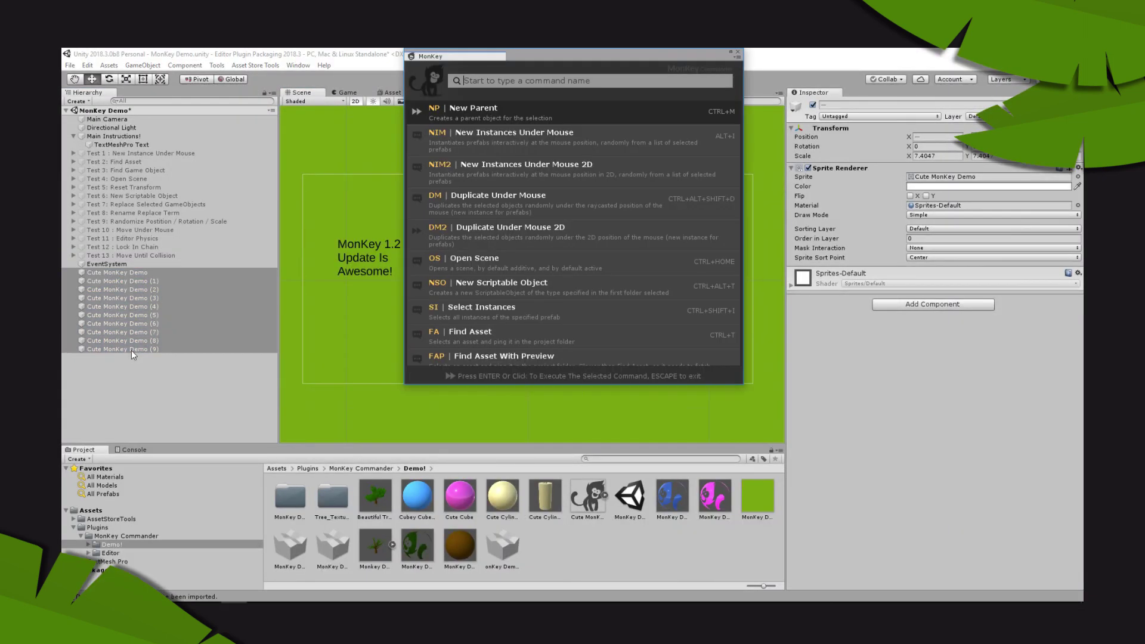
text(sa)
key(Return)
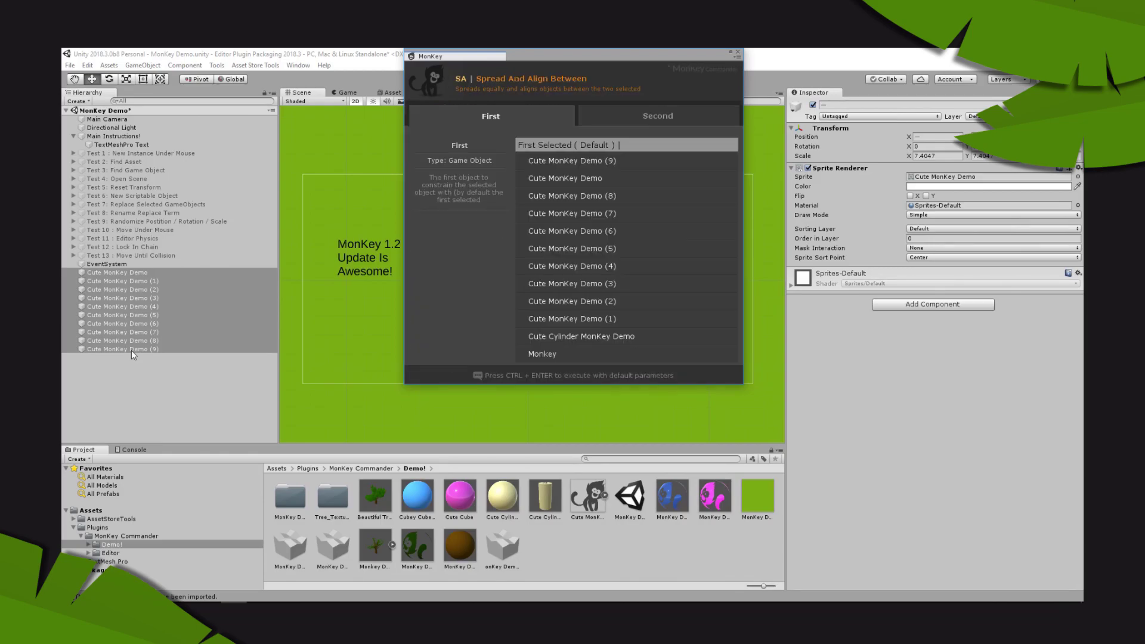
key(Return)
key(Return)
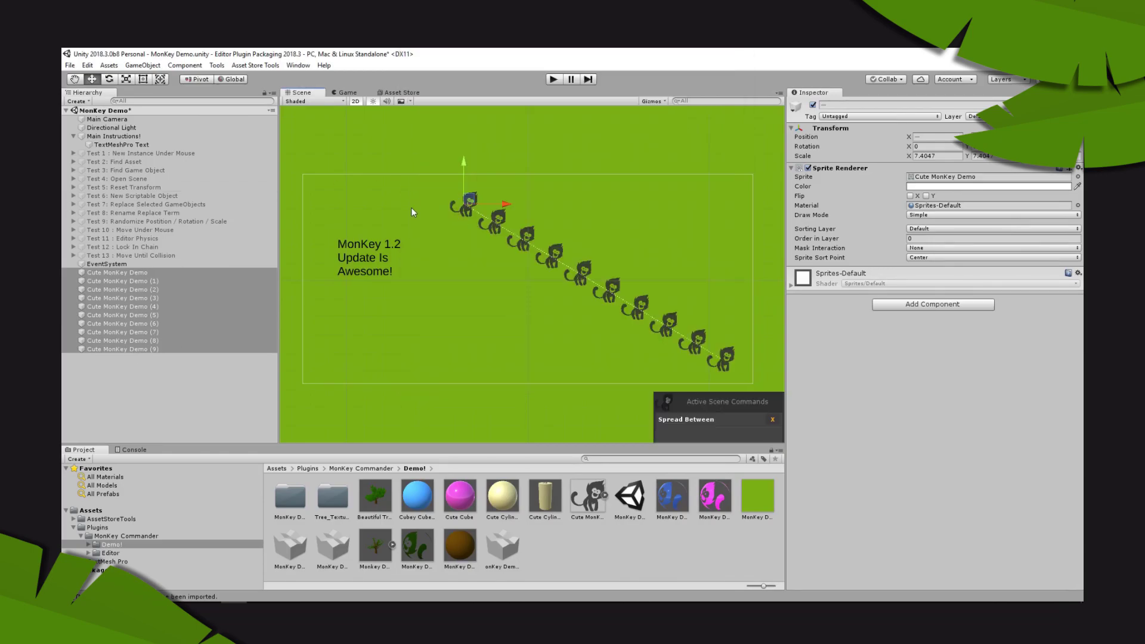
Drag the first and last monkeys so the line rises diagonally to the right.
mouse_move(467, 198)
mouse_down()
mouse_move(432, 194)
mouse_move(336, 362)
mouse_up()
click(432, 194)
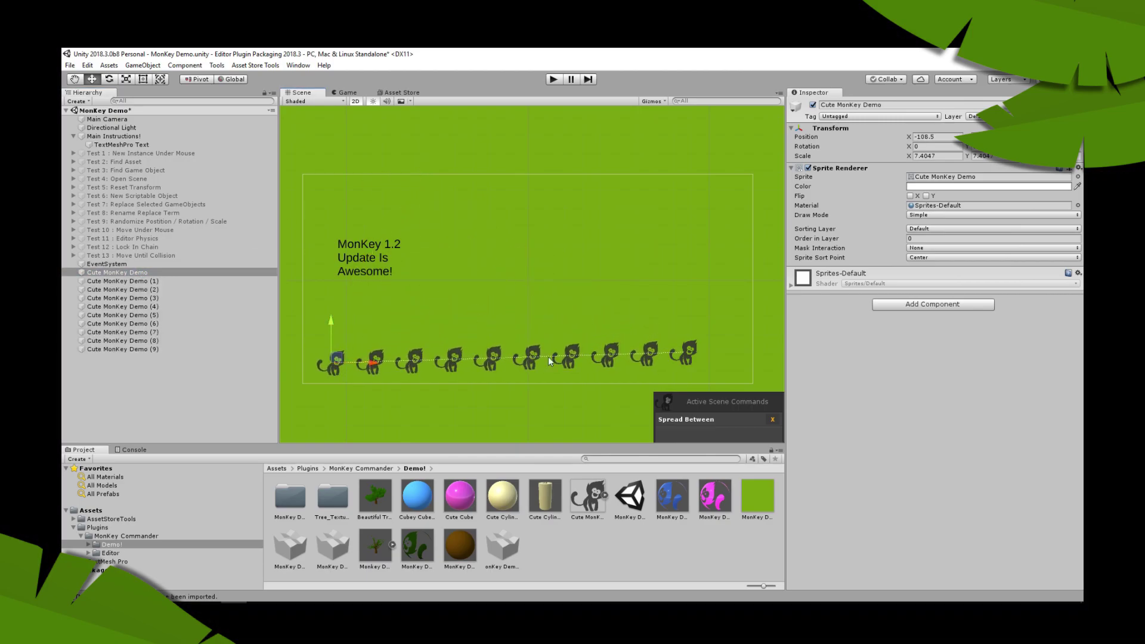
click(691, 352)
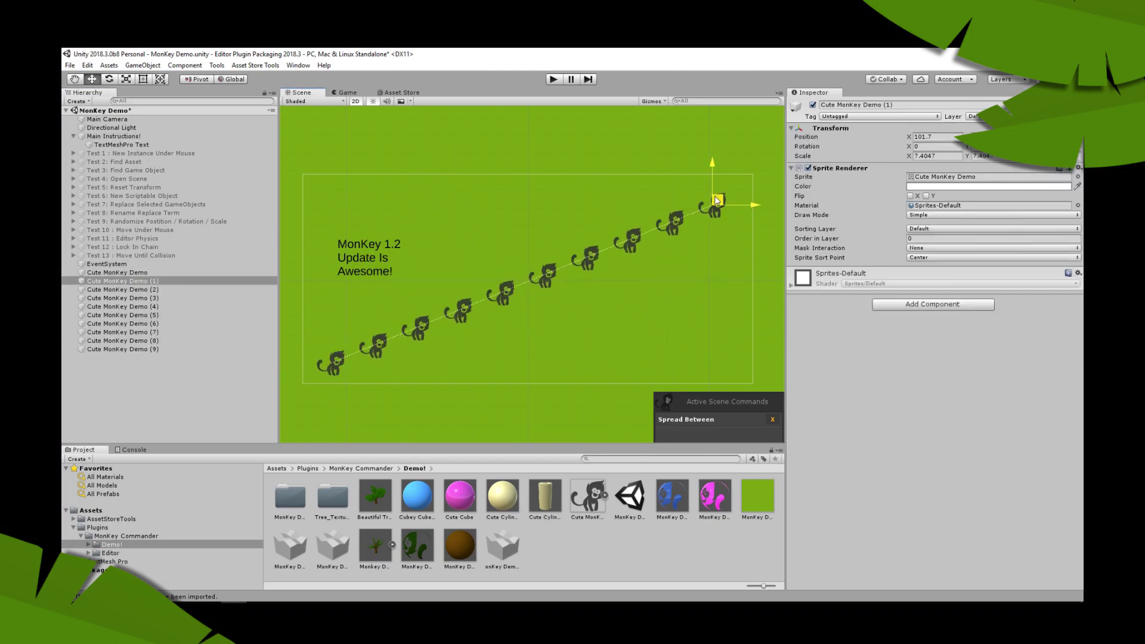
drag(692, 352, 729, 194)
click(467, 309)
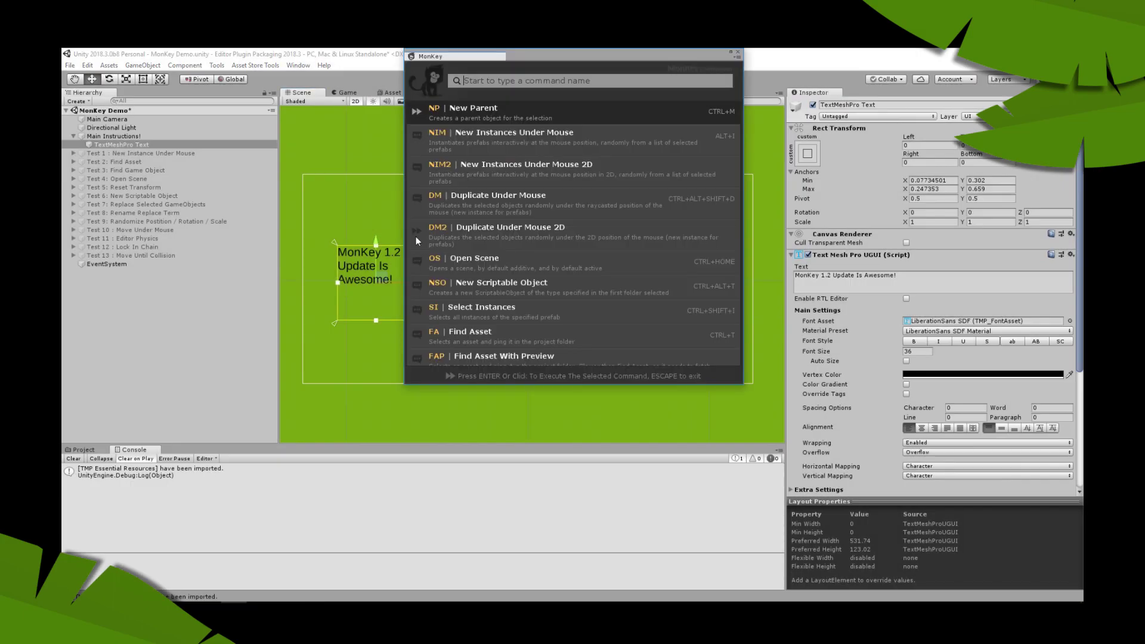
Mirror the text's anchors horizontally and revert, then fit its corners to the anchors with UCA.
text(ui mi)
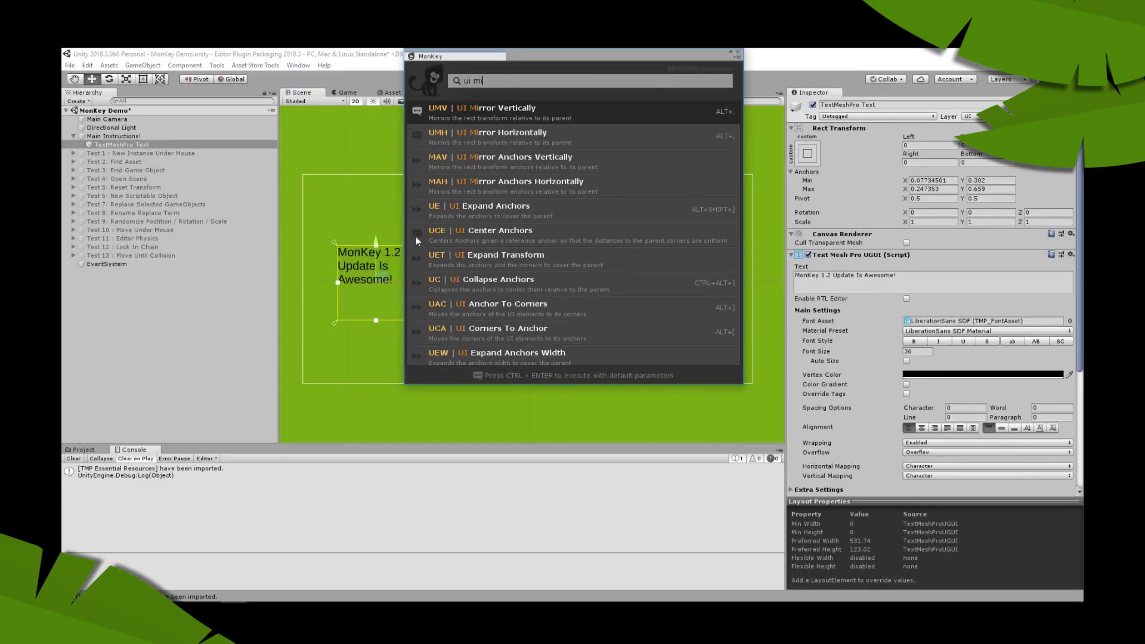
text(rr)
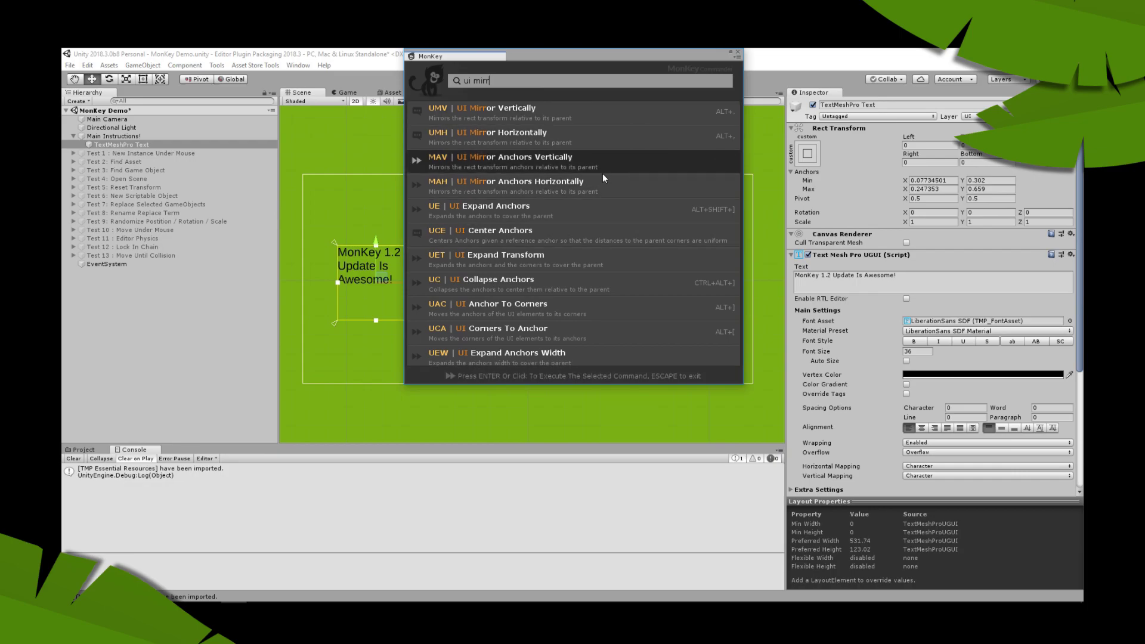
click(597, 179)
key(ctrl+z)
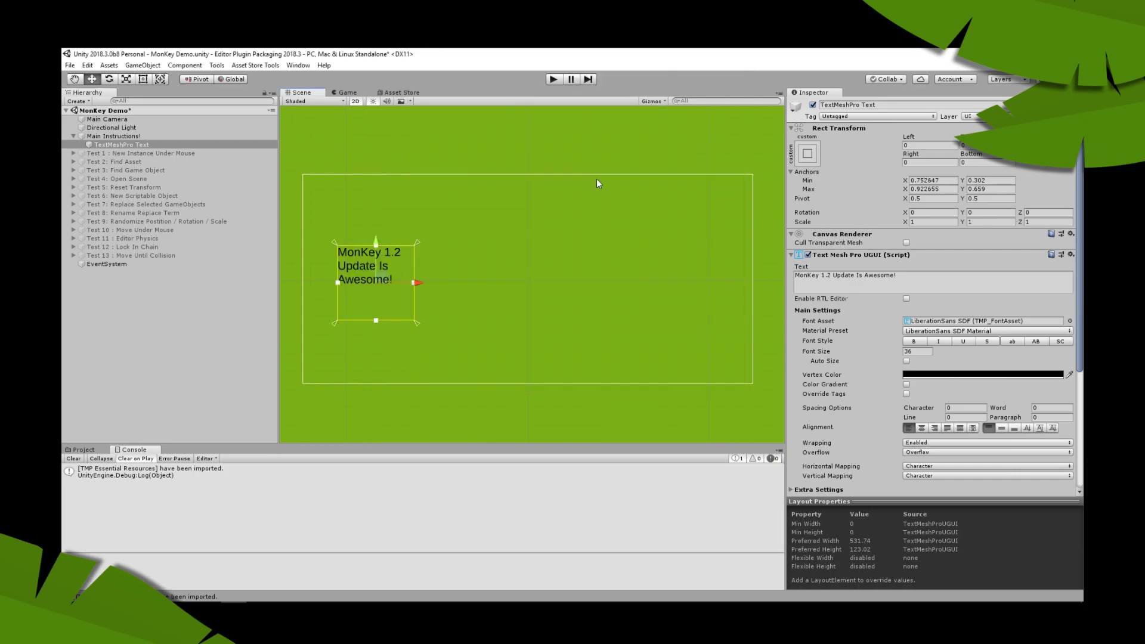
key(grave)
text(uca)
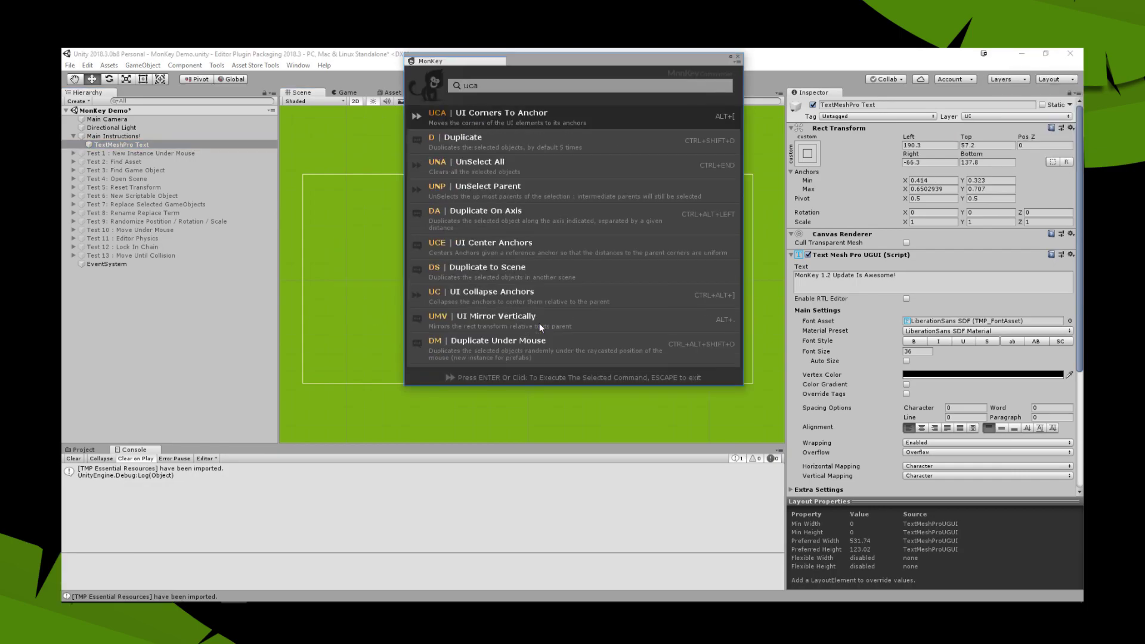
key(Return)
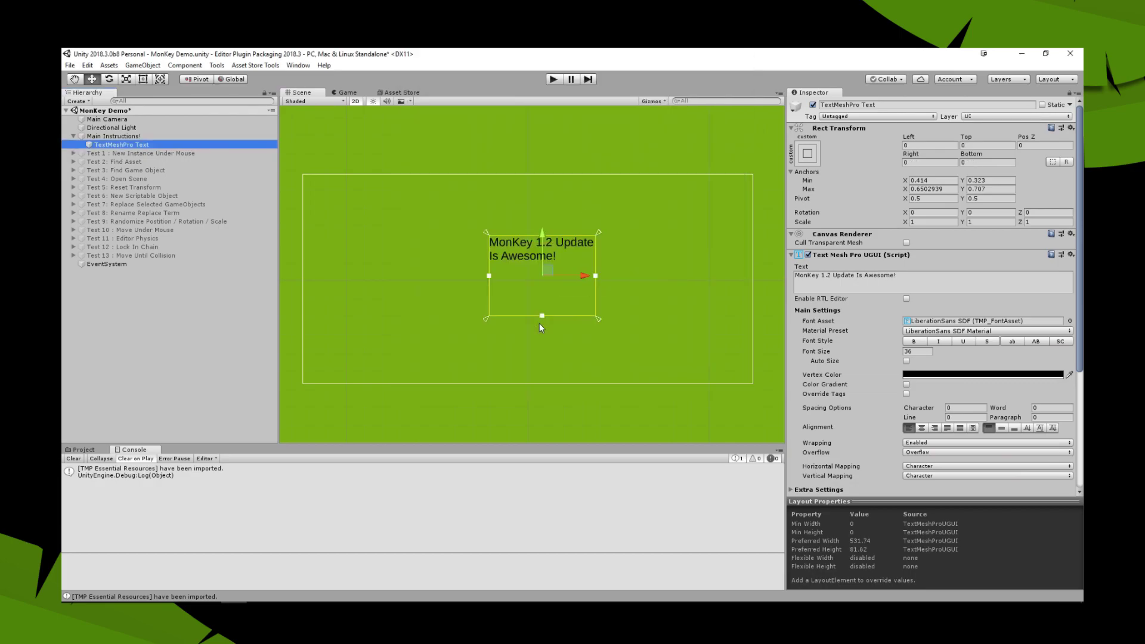
Scale the text's anchor positions with UI Anchor Scale Position at the default 0.5 factor.
key(grave)
text(scale ach)
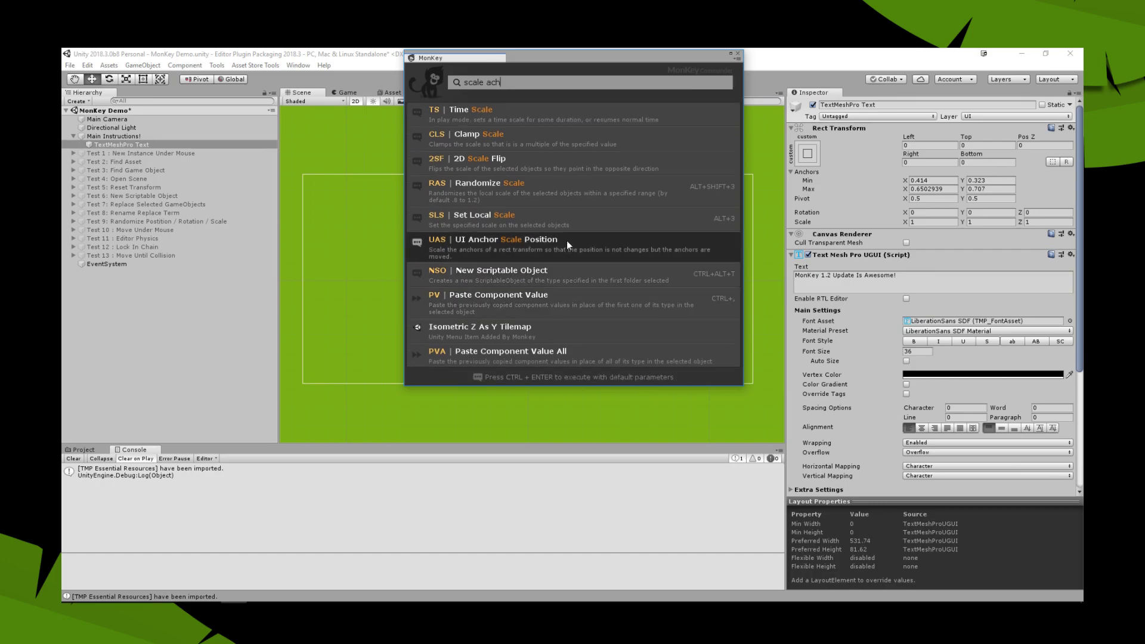
click(567, 245)
key(Return)
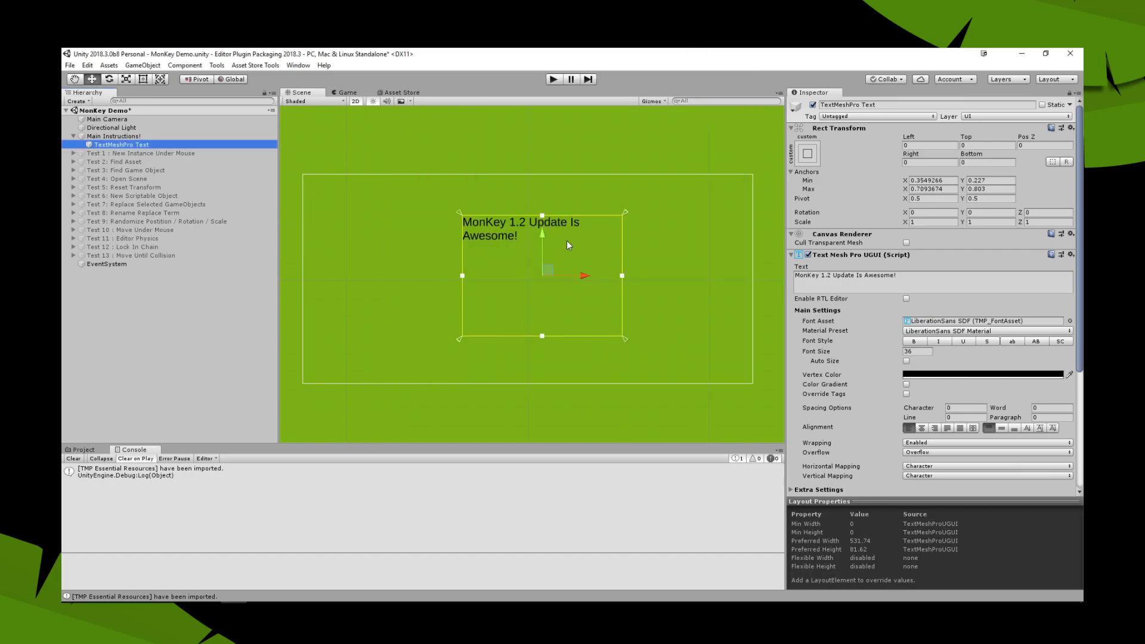
key(grave)
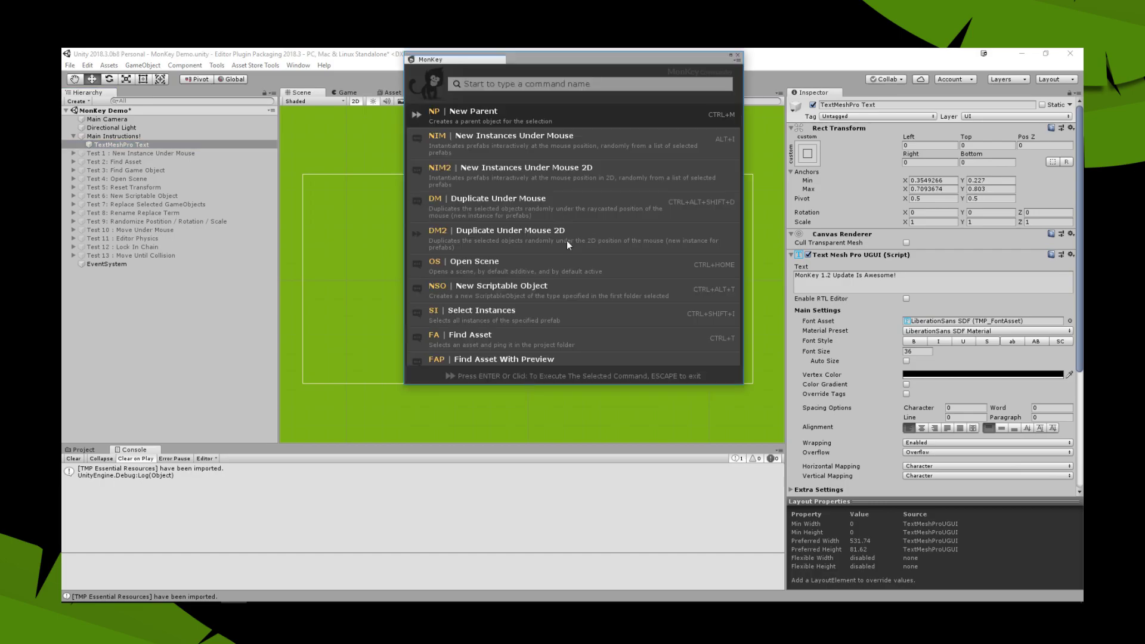
Shrink the text's anchors around their centre with UI Anchor Scale Position.
text(ui anchor scale)
key(Return)
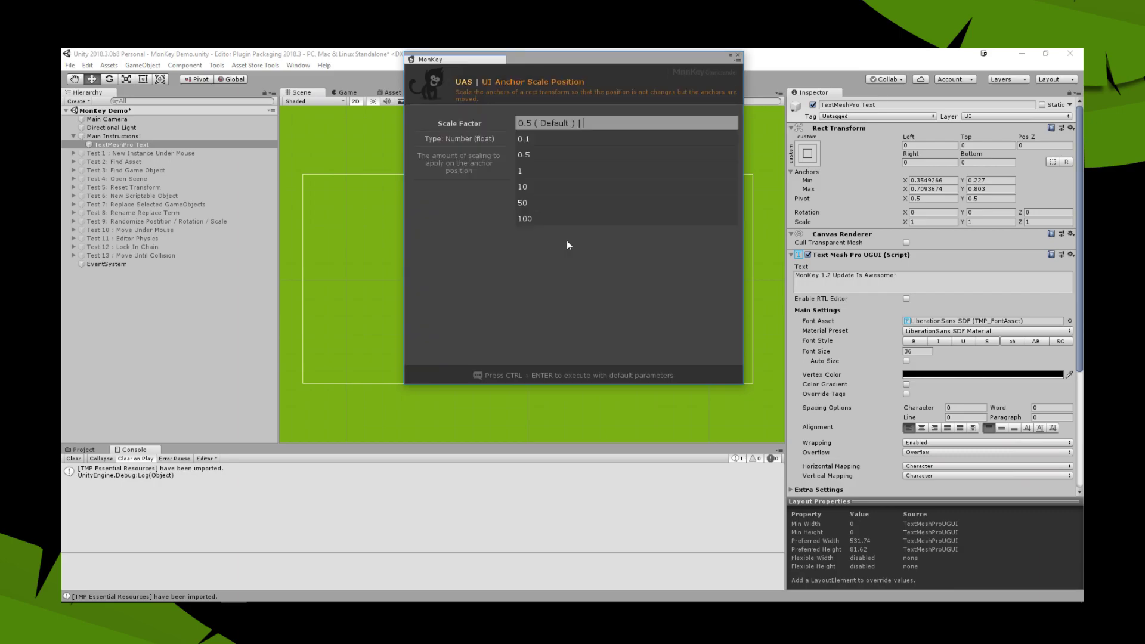
key(Return)
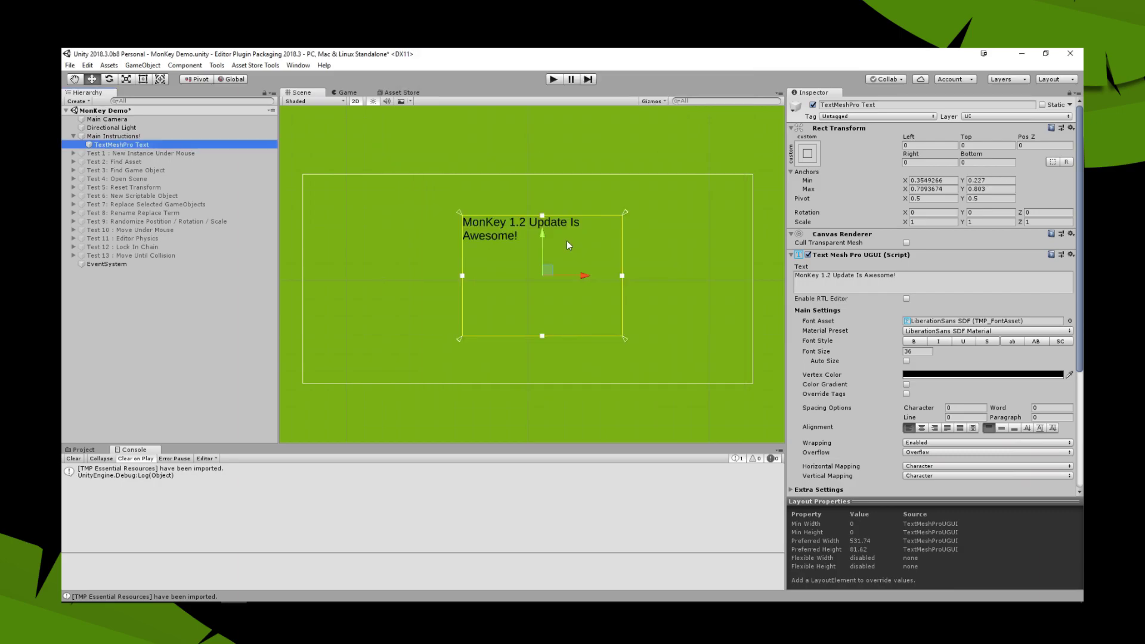
key(grave)
text(ui scale ancho)
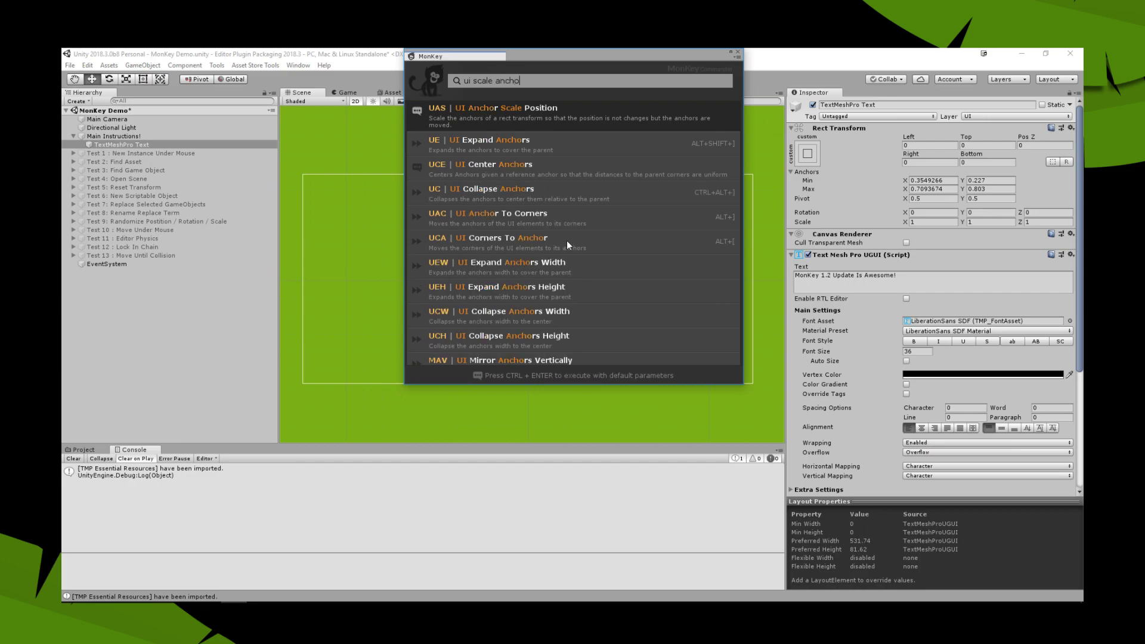
key(Return)
key(Return)
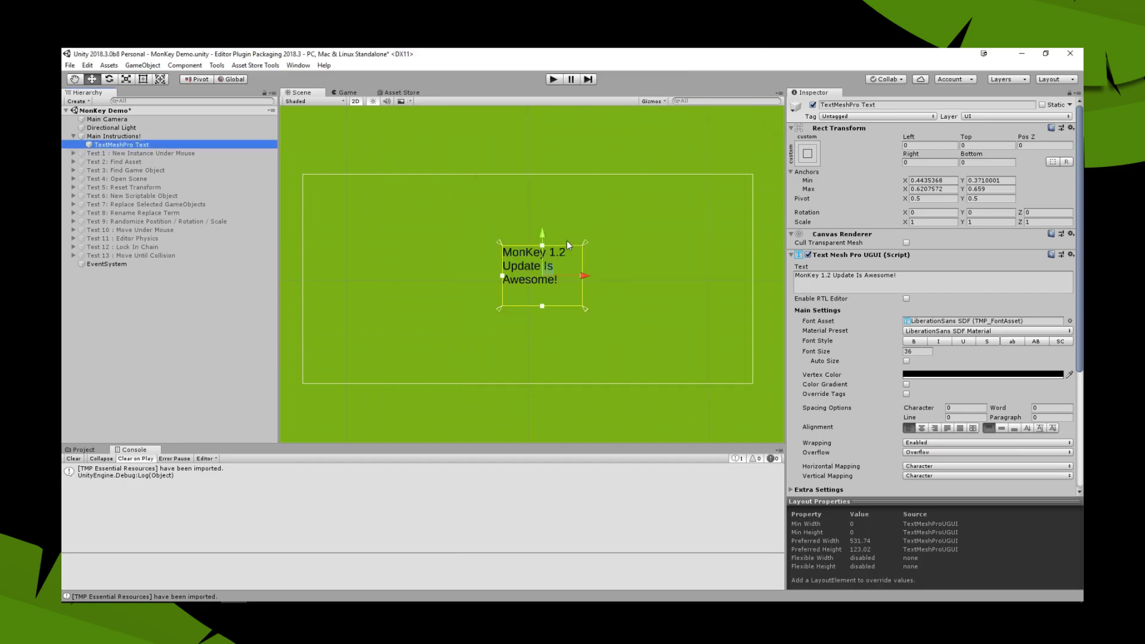
key(grave)
Expand the text's anchors with UE, then fit the rect's corners onto them with UCA.
key(Return)
key(grave)
text(uca)
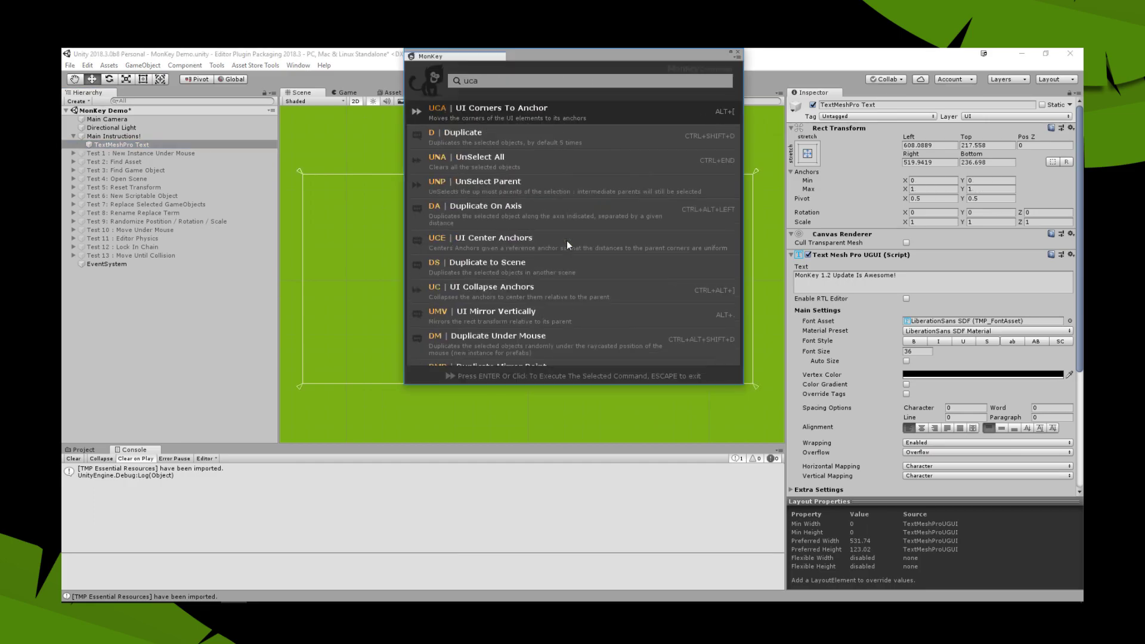
key(Return)
key(ctrl+z)
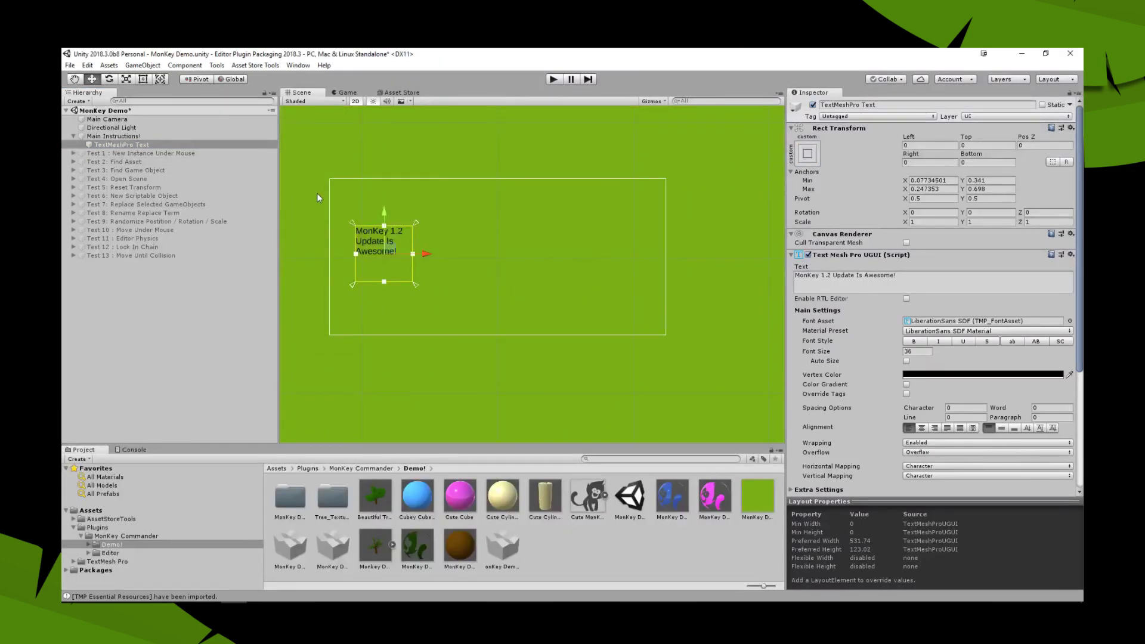
Centre the text's anchors in the canvas with UI Center Anchors using a chosen reference corner.
drag(385, 215, 386, 215)
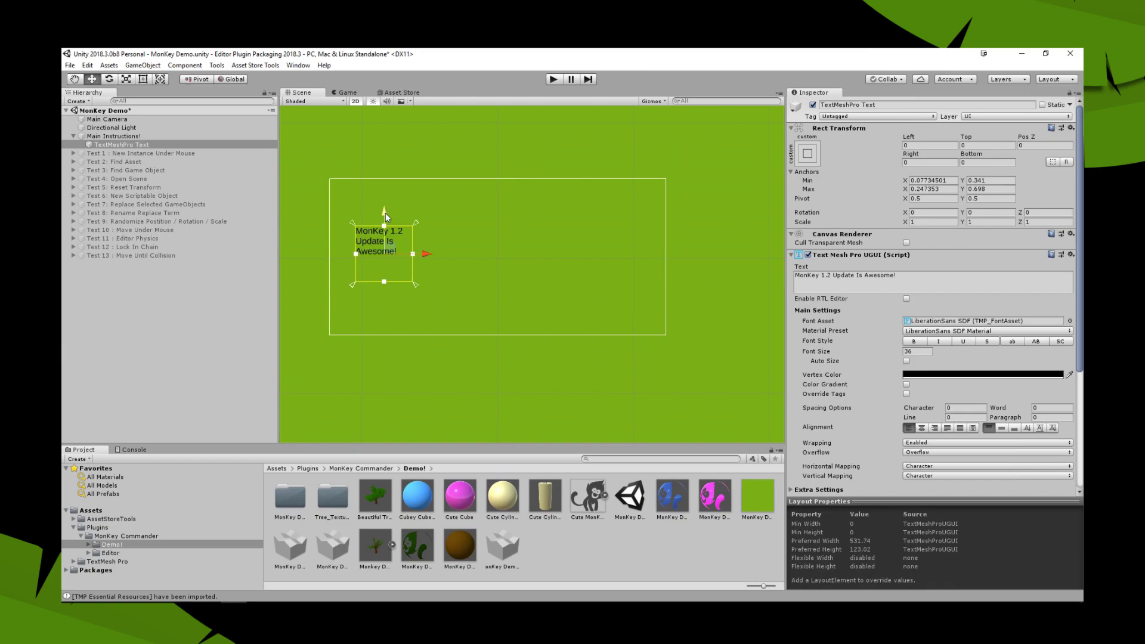
key(grave)
text(ui)
key(Down)
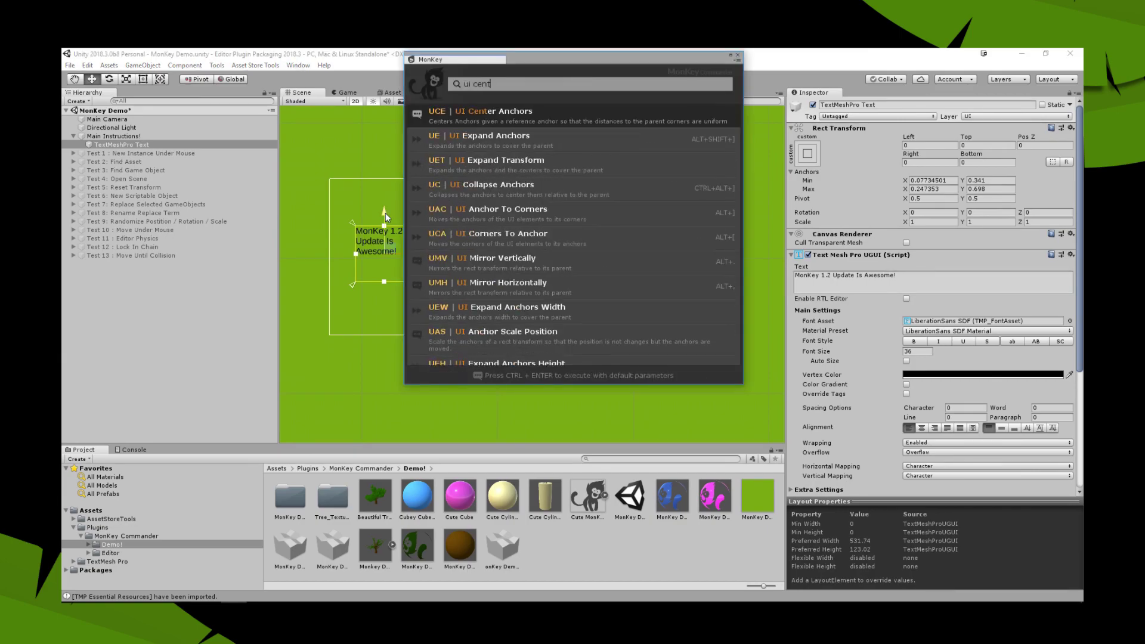
key(Return)
key(Down)
key(Down)
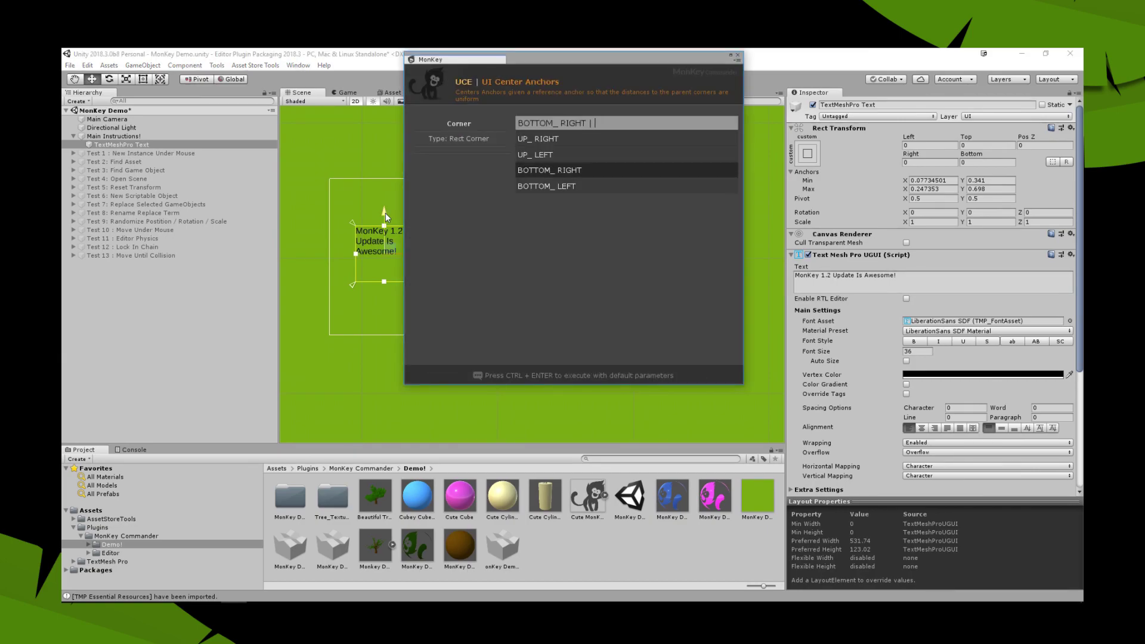
key(Down)
key(Return)
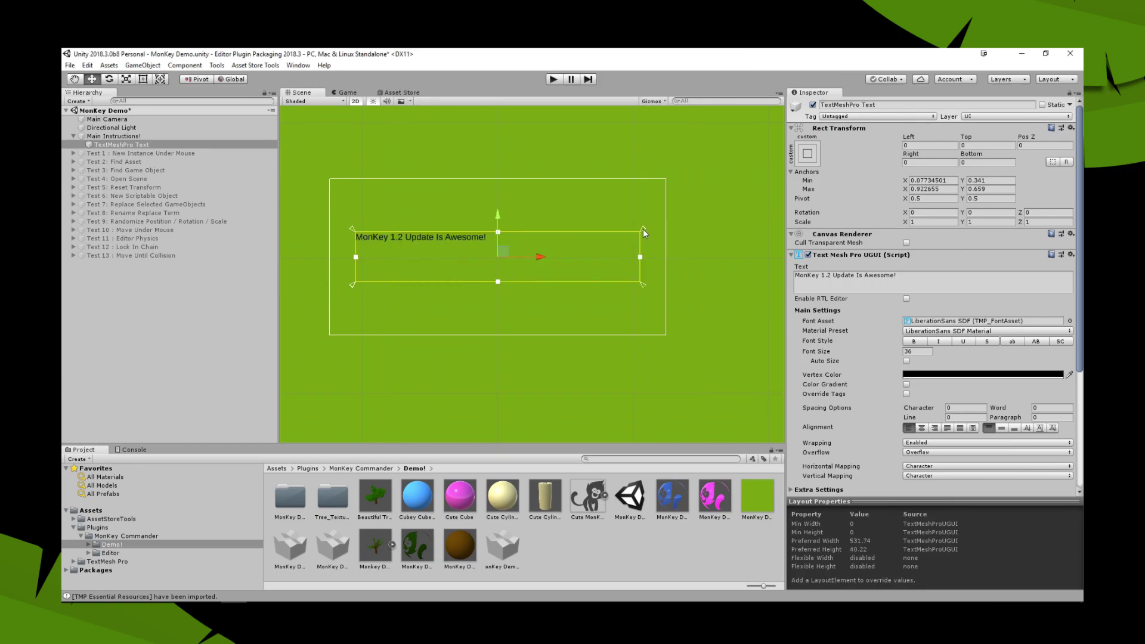
Pull the top-right anchor outward, re-centre anchors to about 0.060–0.940 by 0.129–0.871, and fit corners.
drag(643, 228, 649, 195)
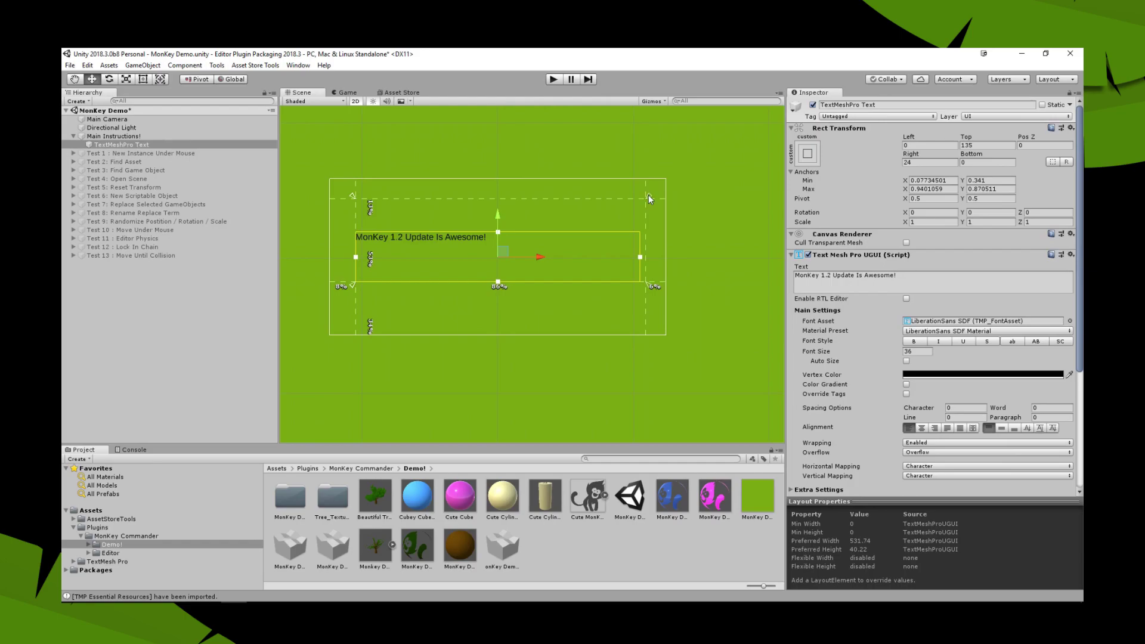
key(grave)
text(ce)
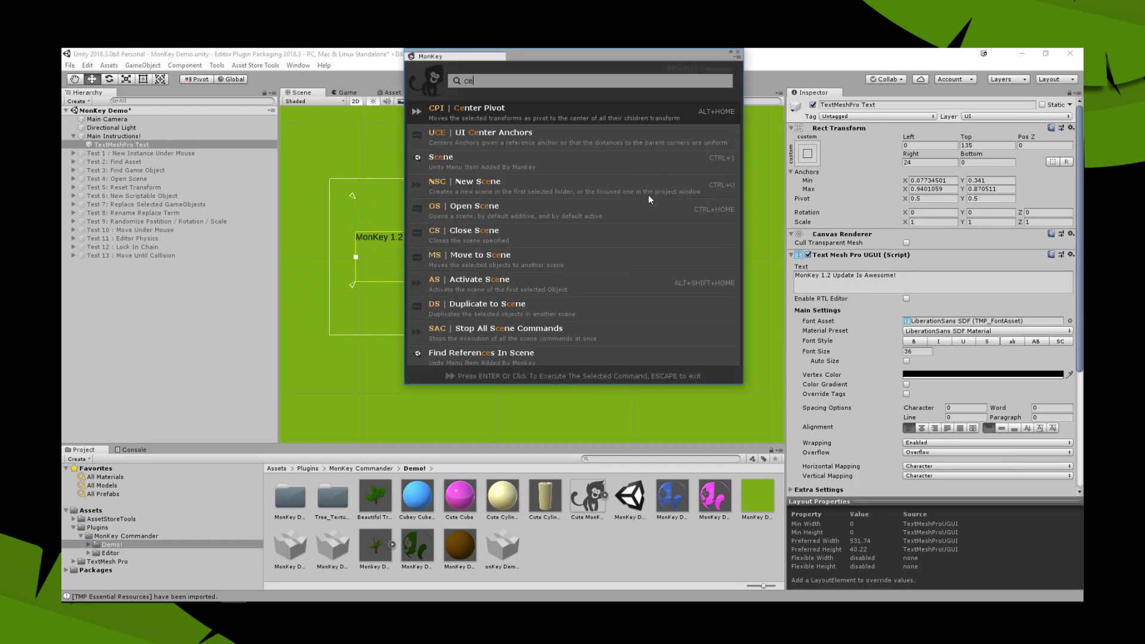
text(nter)
key(Return)
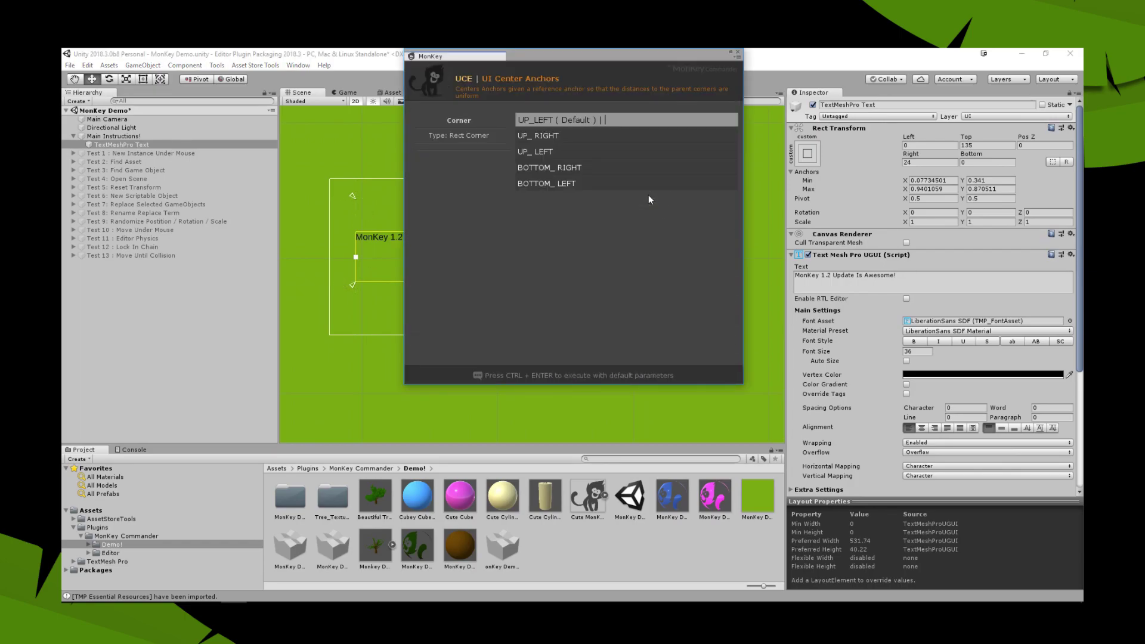
key(Down)
key(Return)
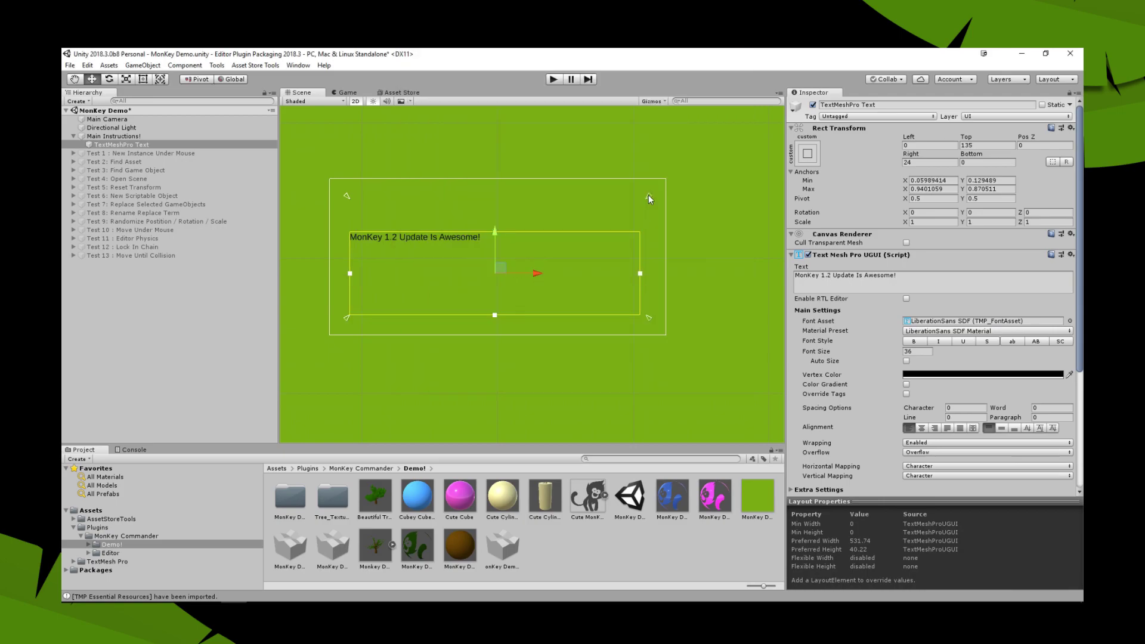
key(grave)
text(uc)
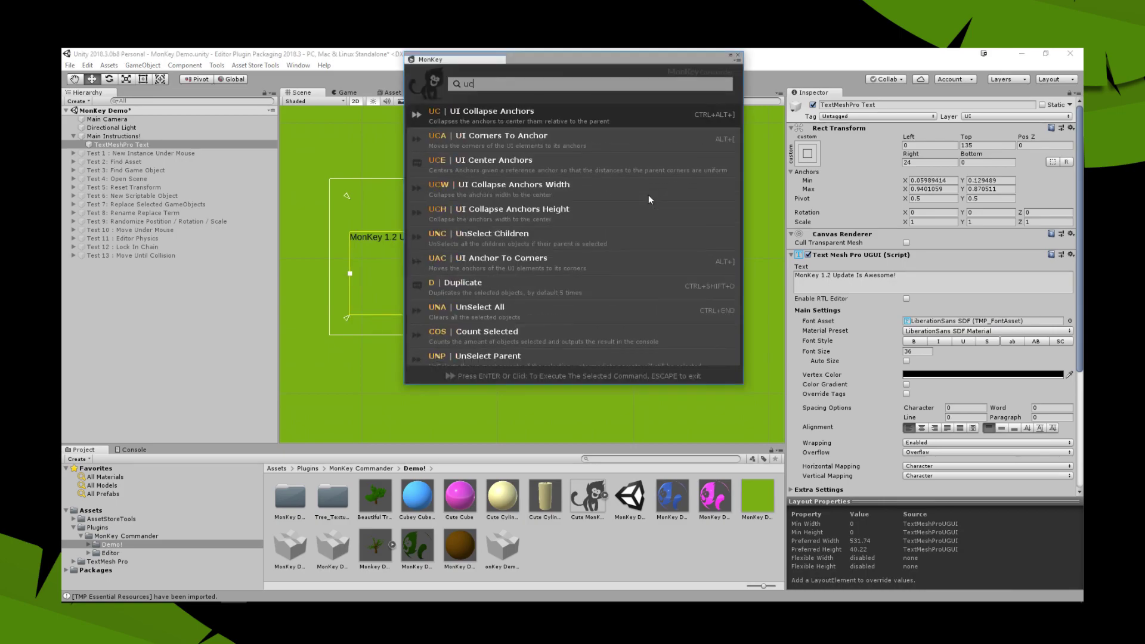
key(Return)
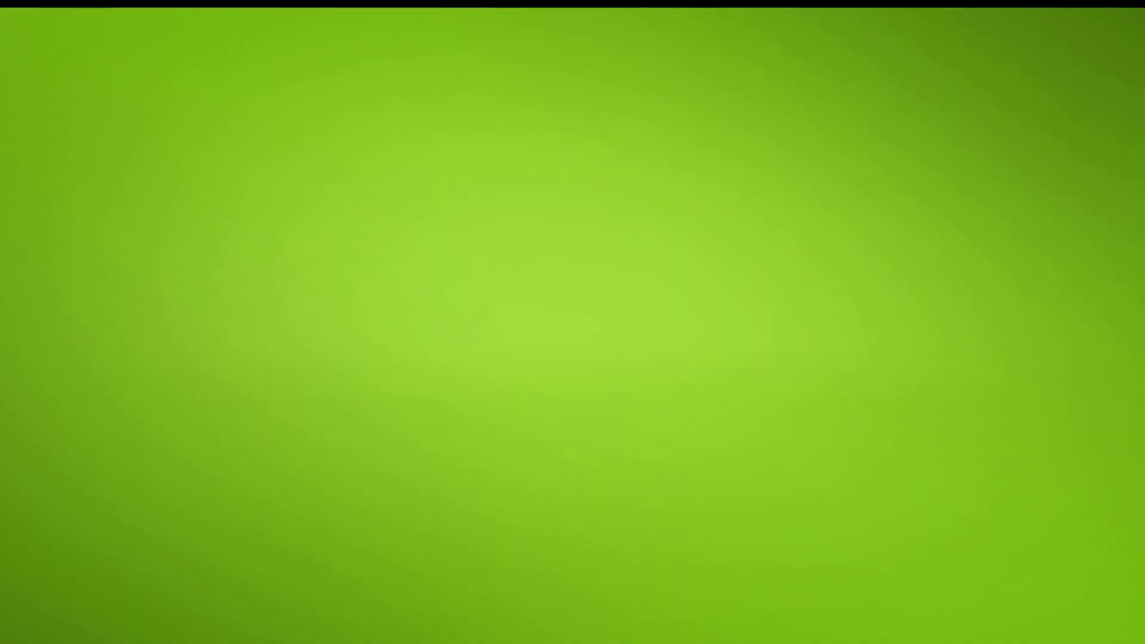